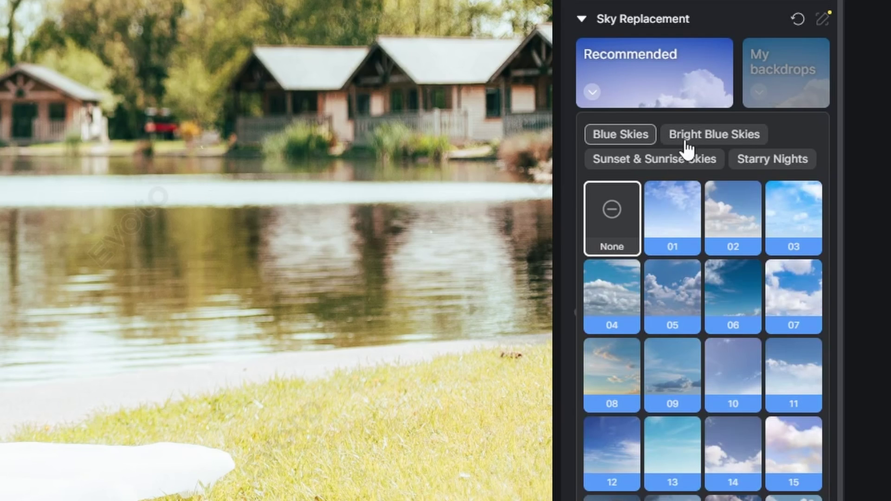
Compare the Bright Blue, Sunset & Sunrise and Starry Nights skies, then apply Bright Blue Skies 02.
left_click(837, 246)
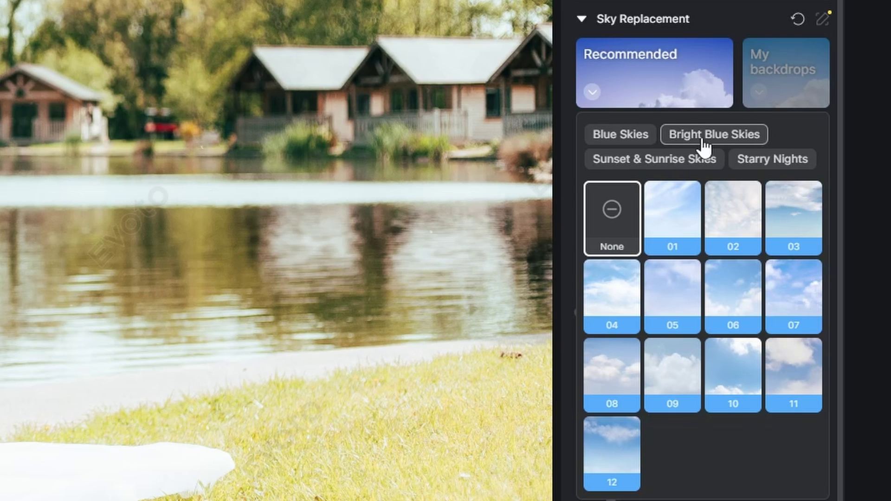
left_click(690, 167)
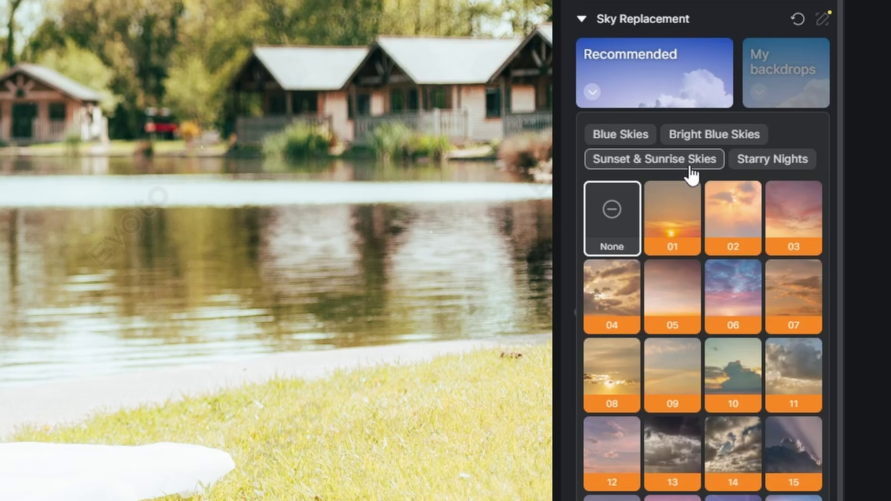
left_click(765, 175)
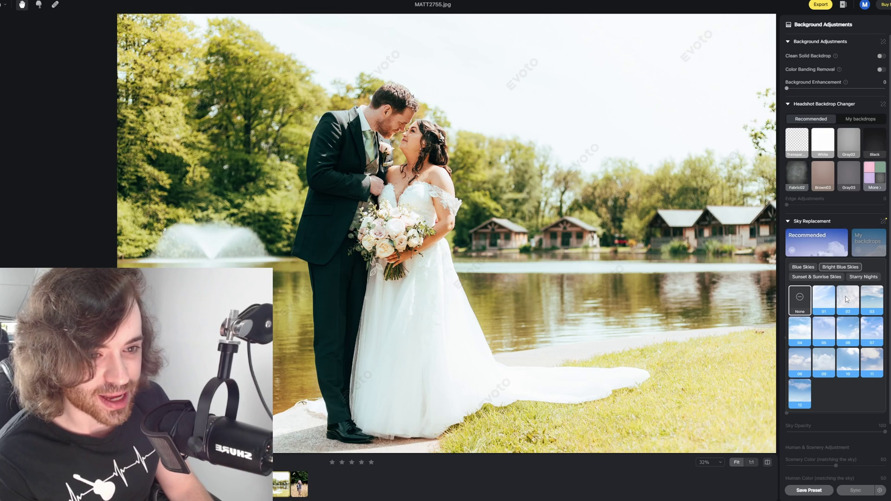
left_click(742, 188)
scroll(818, 387, "down", 1)
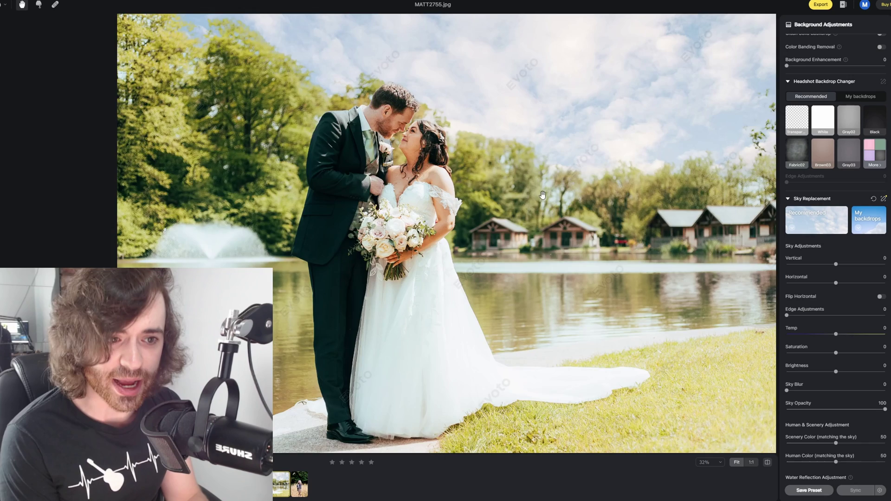
scroll(633, 199, "up", 5)
scroll(441, 278, "up", 4)
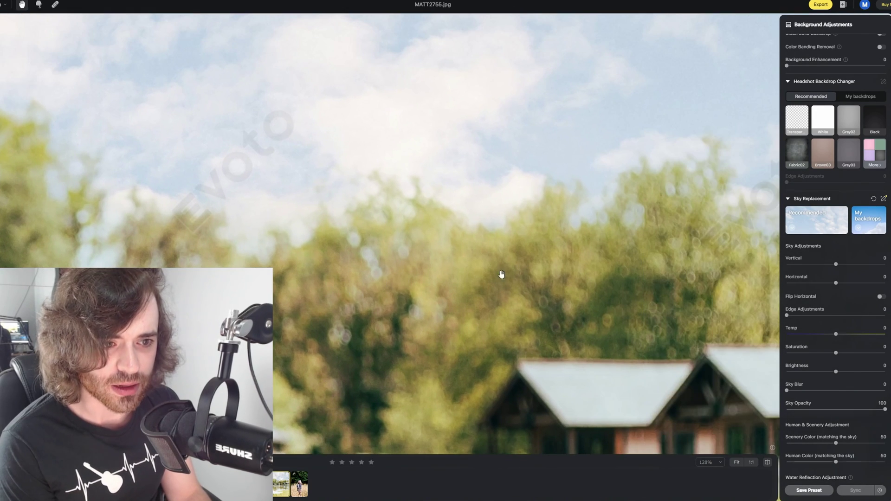
scroll(557, 300, "left", 4)
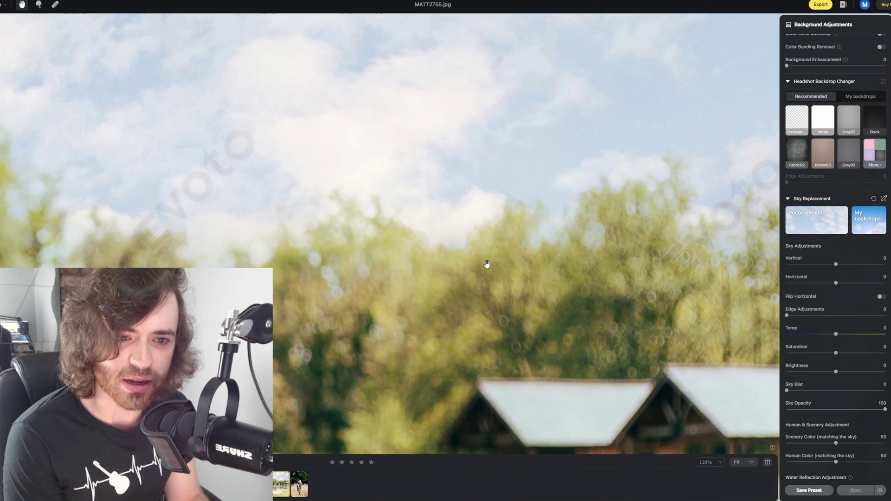
scroll(490, 264, "down", 6)
scroll(439, 182, "up", 2)
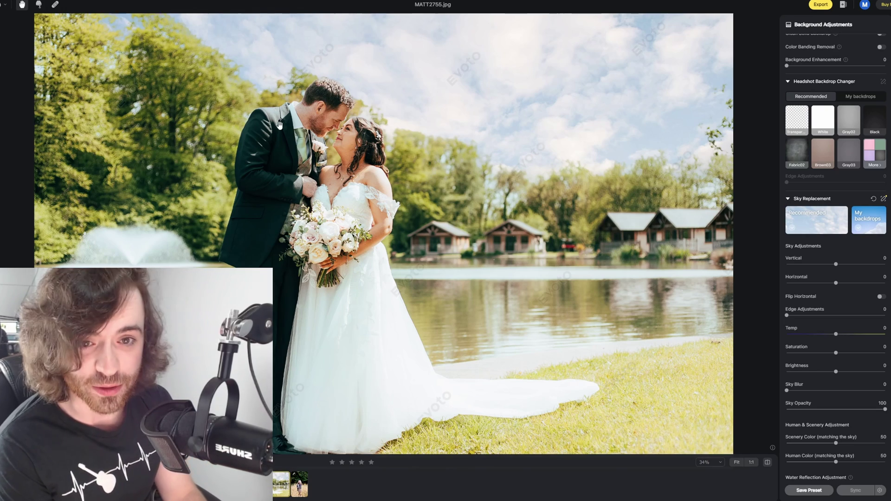
scroll(281, 126, "up", 2)
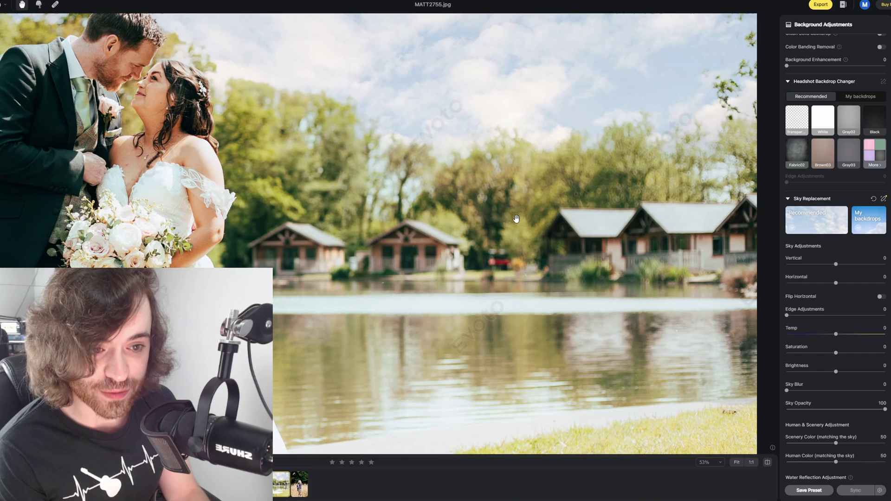
scroll(515, 219, "up", 2)
left_click_drag(400, 206, 497, 207)
left_click_drag(541, 132, 469, 281)
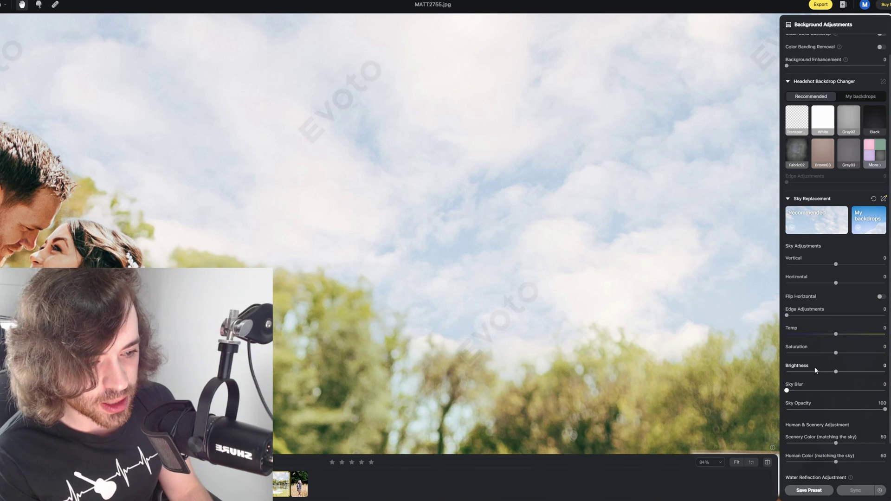
Bring Sky Blur back from 11 to 10 and recentre the couple in view.
scroll(814, 367, "down", 1)
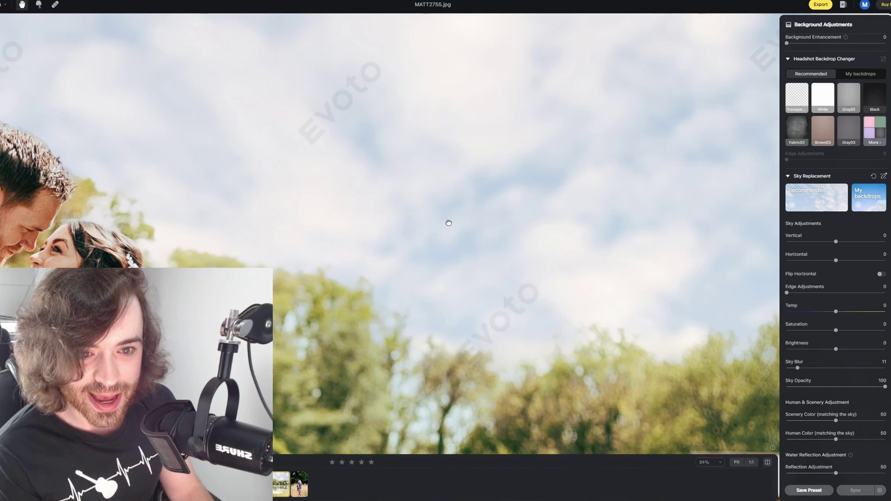
scroll(501, 263, "up", 1)
left_click_drag(798, 368, 796, 368)
scroll(415, 250, "down", 5)
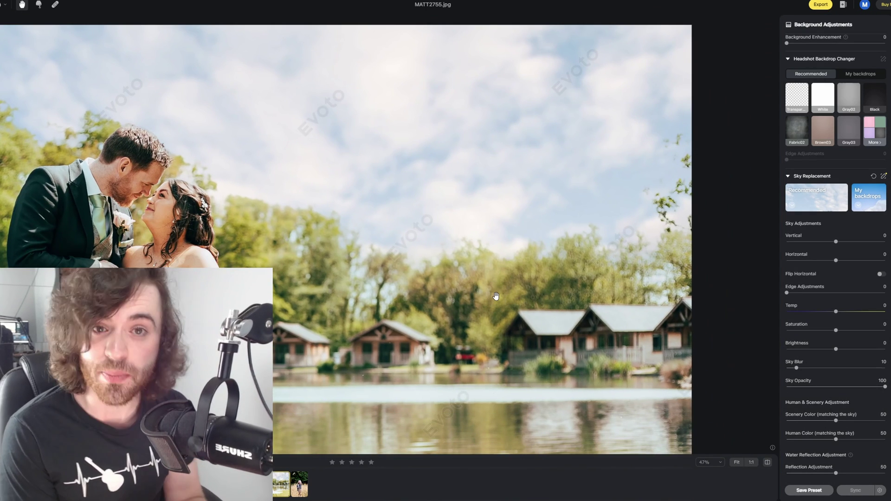
left_click_drag(459, 284, 727, 269)
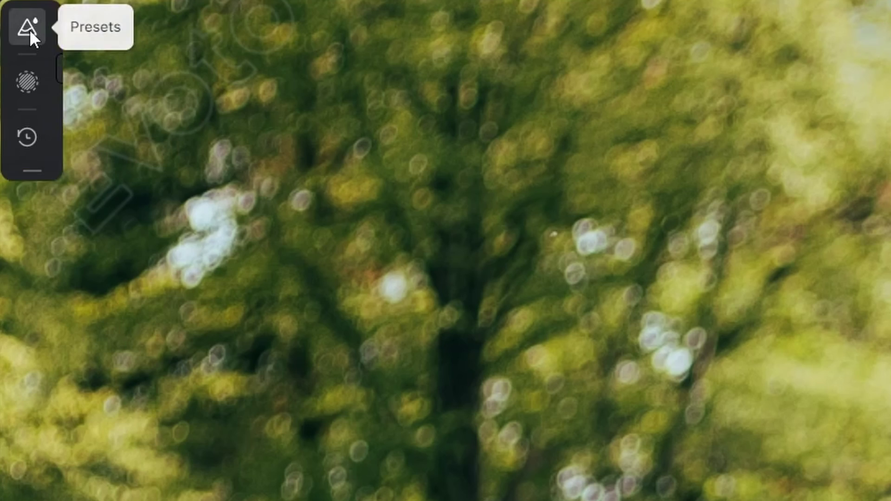
Try the Glowing 01 and Headshot 02 presets, then settle on Headshot 03.
left_click(13, 26)
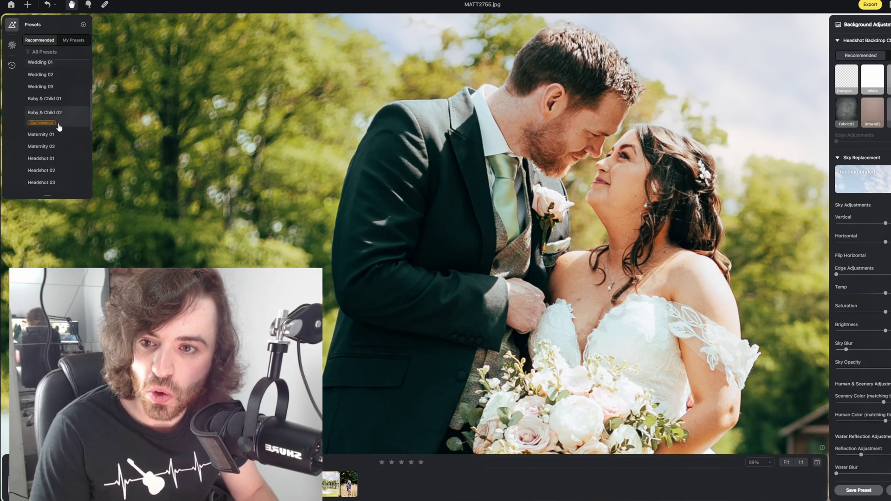
scroll(59, 127, "down", 10)
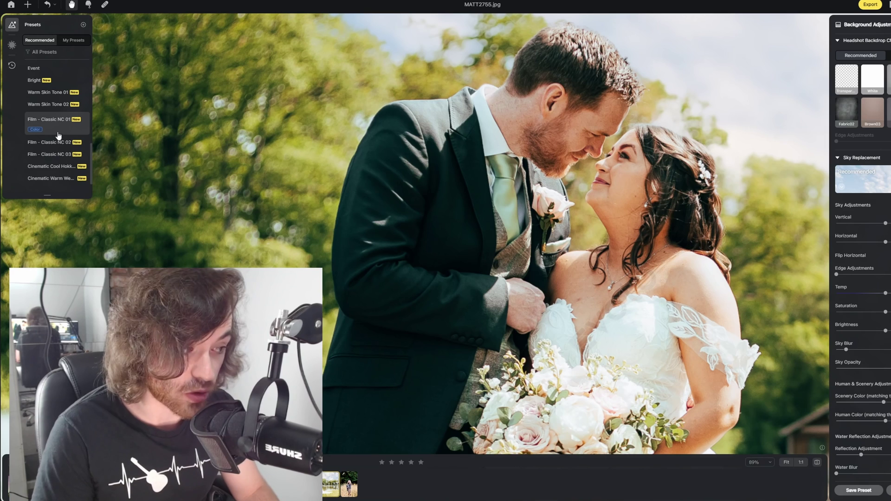
scroll(60, 131, "up", 10)
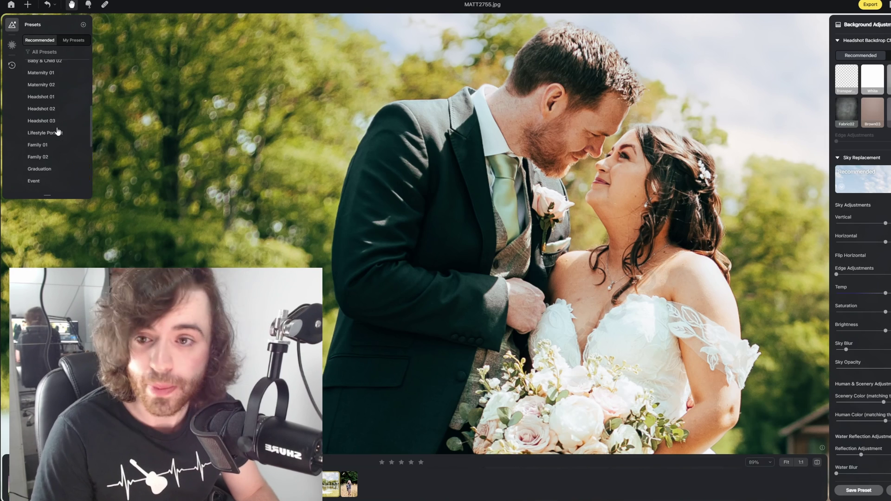
left_click(63, 110)
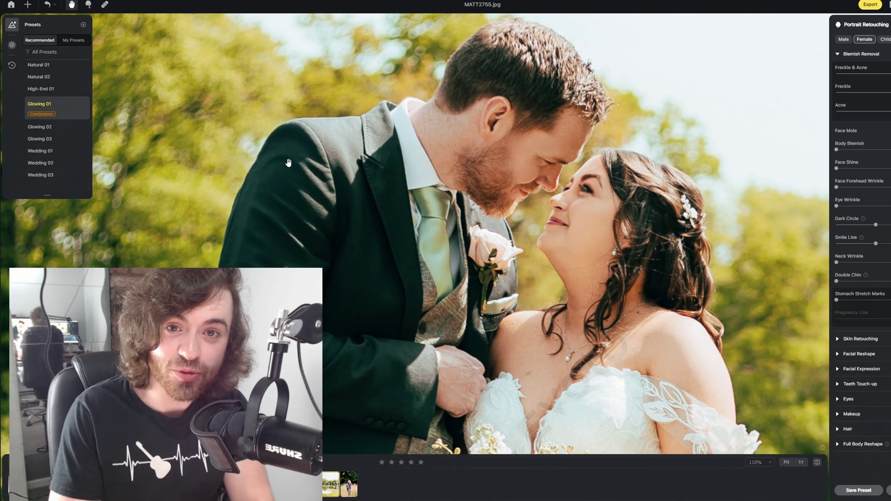
scroll(56, 139, "down", 5)
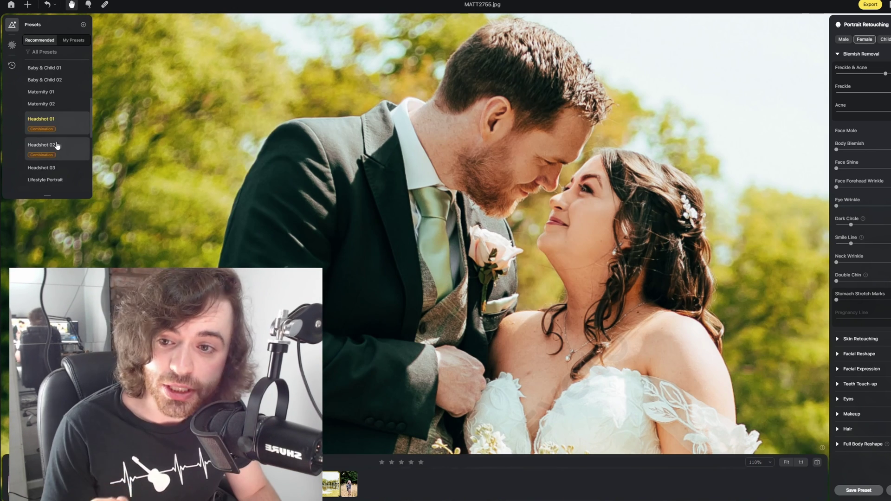
left_click(56, 134)
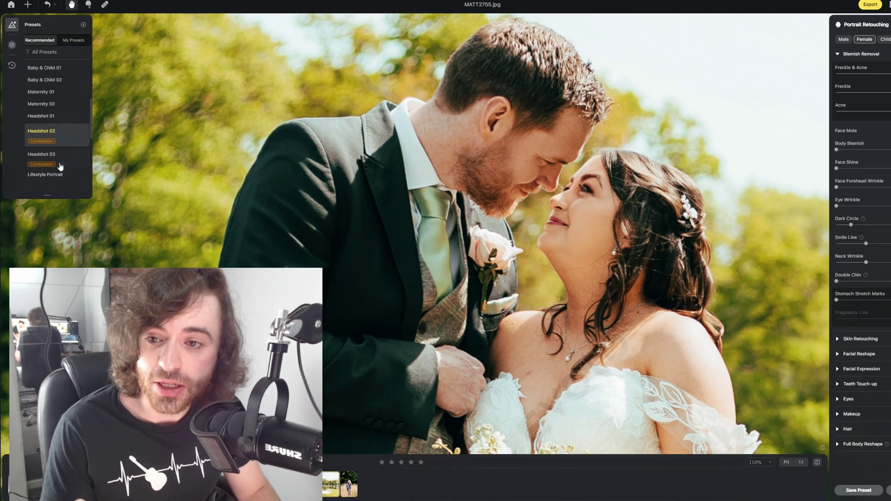
left_click(59, 157)
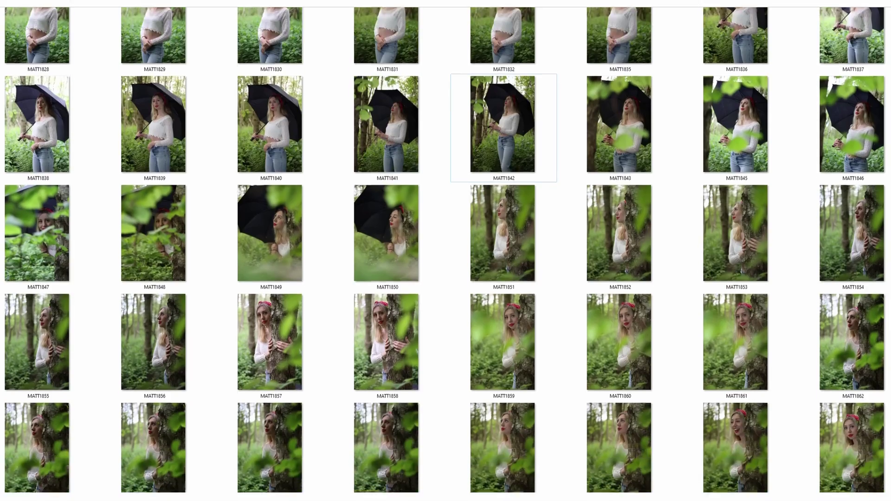
Set Exposure 0.75, Contrast 21, Highlights -15, Shadows 30 and Whites 30 in Basic.
scroll(445, 251, "down", 10)
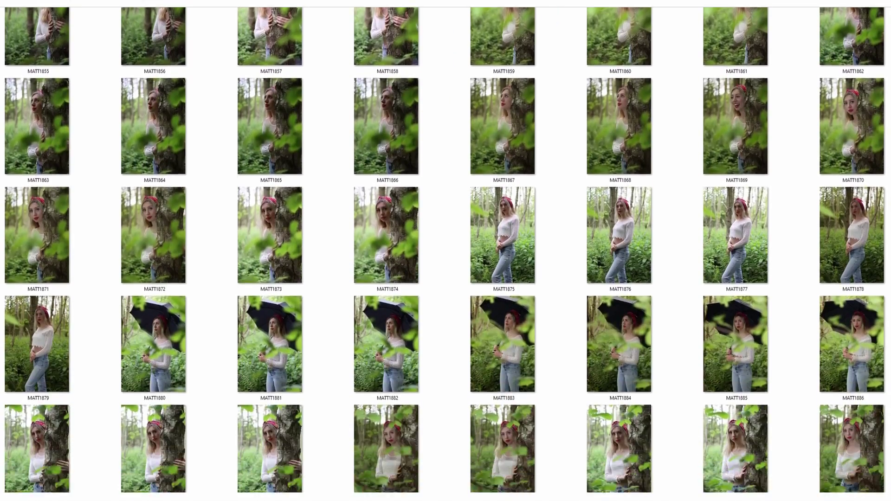
scroll(445, 251, "down", 3)
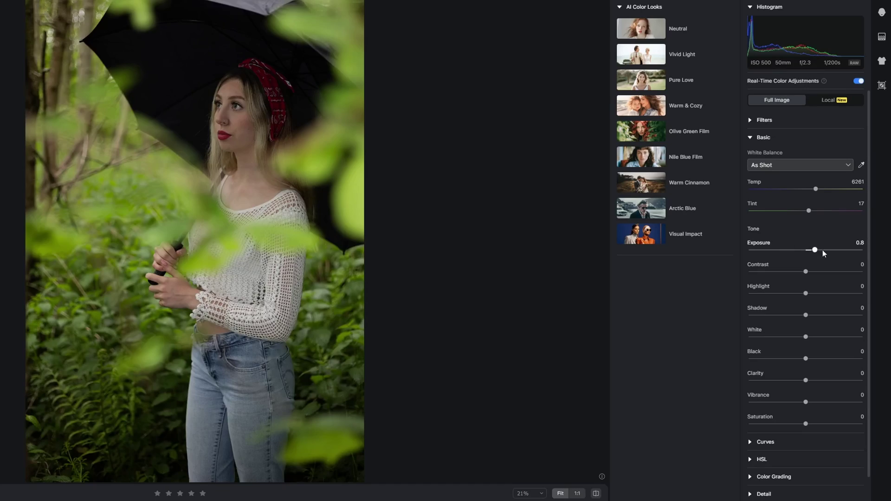
left_click_drag(817, 252, 797, 293)
left_click_drag(805, 315, 810, 379)
Add sharpening to the umbrella portrait with the Detail > Sharpen slider.
scroll(811, 325, "down", 1)
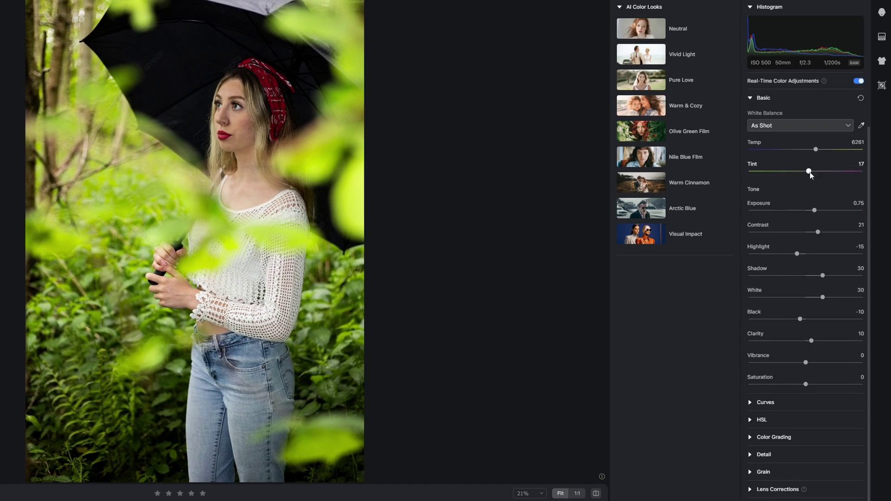
left_click(756, 97)
left_click(756, 139)
left_click(755, 139)
left_click(750, 189)
left_click(750, 189)
left_click(750, 207)
left_click_drag(781, 230, 809, 230)
Close the Detail and Grain panels and apply Smooth Face Skin at 100 in Portrait Retouching.
left_click(750, 207)
left_click(750, 225)
left_click(751, 226)
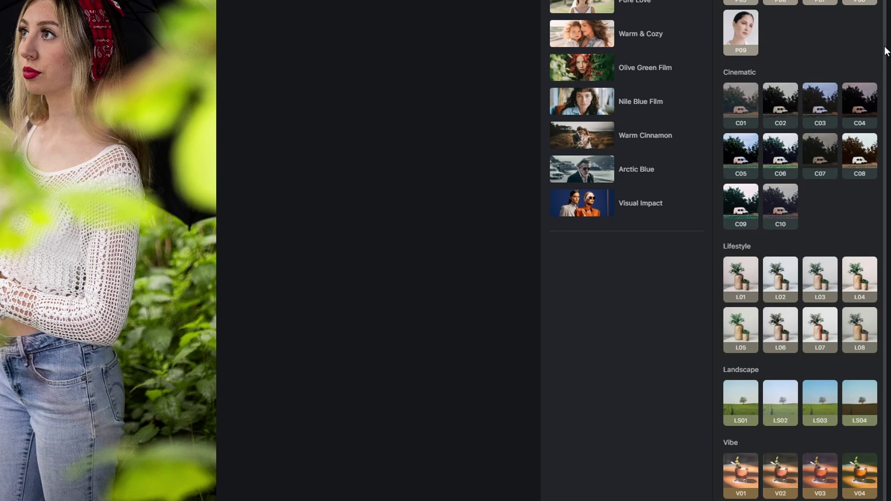
scroll(886, 50, "down", 2)
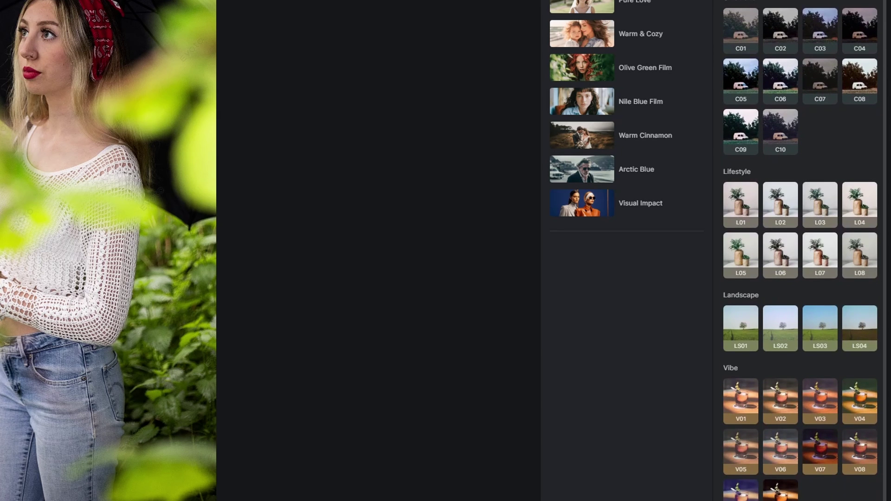
scroll(800, 250, "up", 2)
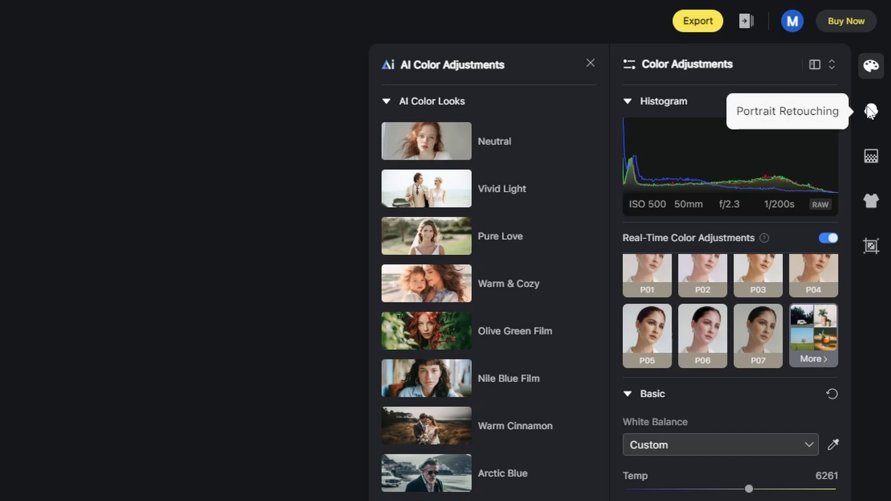
left_click(870, 111)
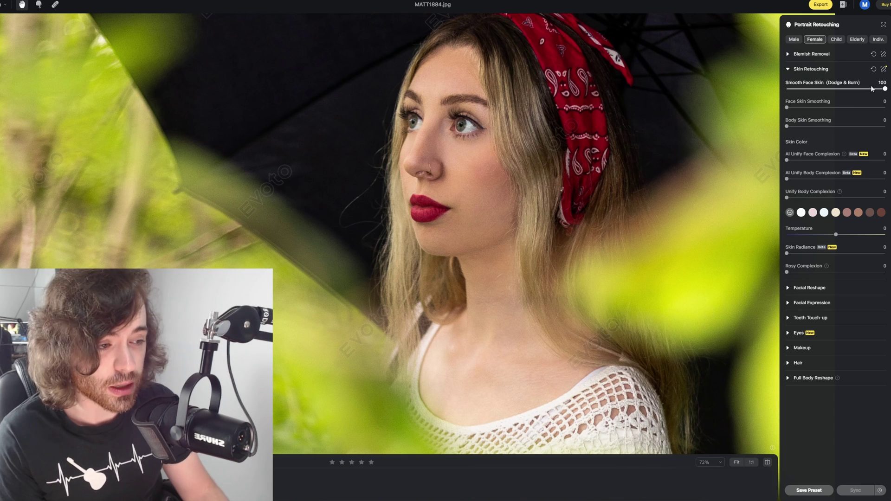
Lower Smooth Face Skin to 57, Face Skin Smoothing to 40 and Body Skin Smoothing to 47.
left_click(842, 88)
left_click_drag(788, 109, 826, 111)
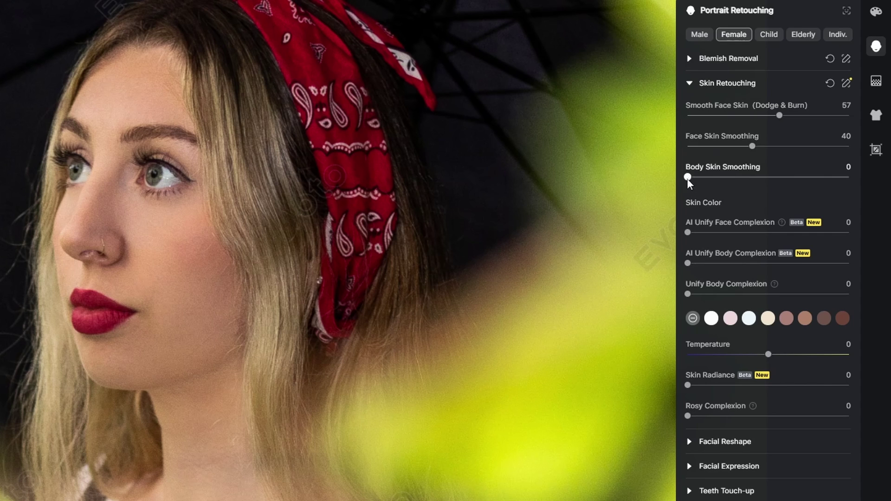
left_click_drag(687, 178, 762, 181)
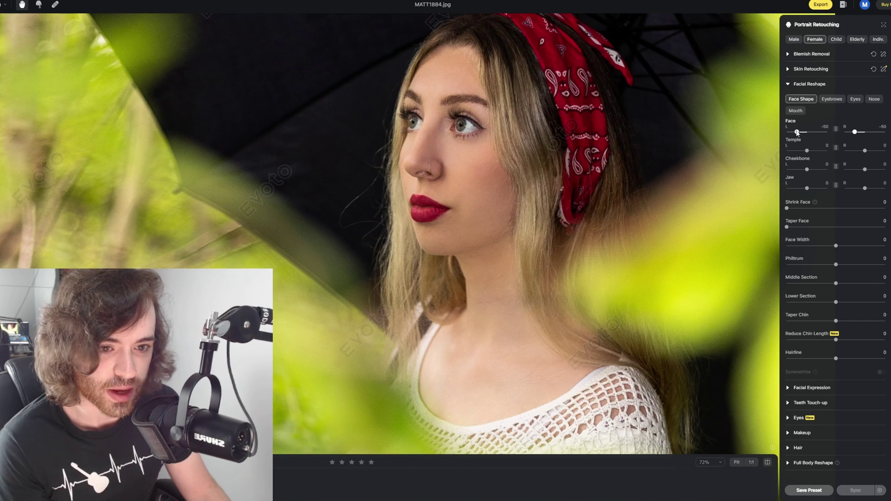
Set Face to -54, test Shrink Face at full strength, then return it to 0.
left_click_drag(796, 133, 795, 133)
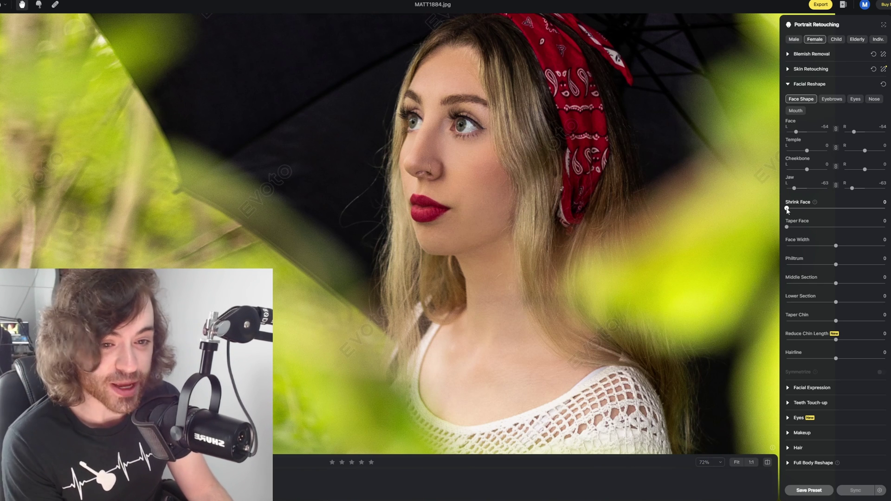
left_click_drag(788, 209, 885, 209)
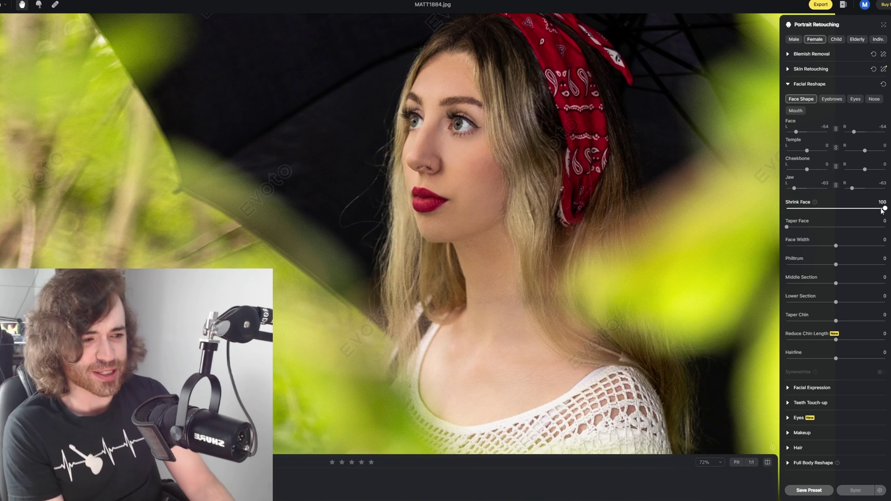
left_click_drag(883, 208, 806, 209)
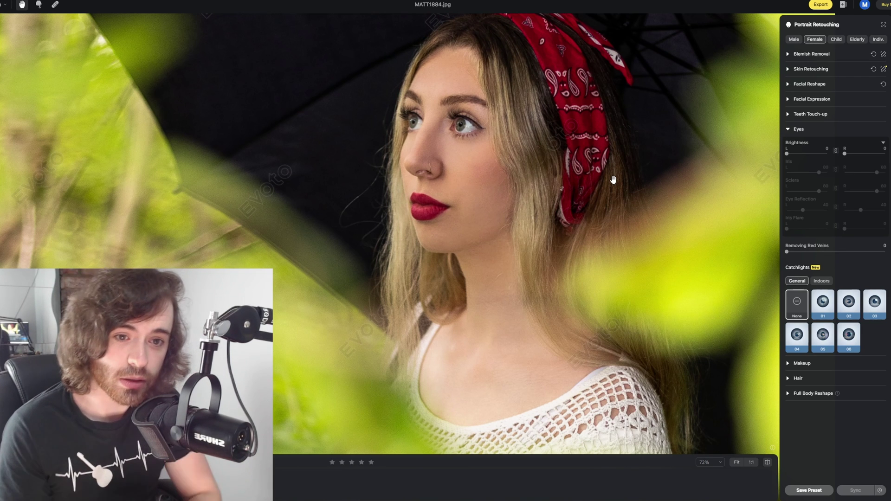
Apply Removing Red Veins to the eyes at full strength, then reduce it to 50.
scroll(460, 111, "up", 3)
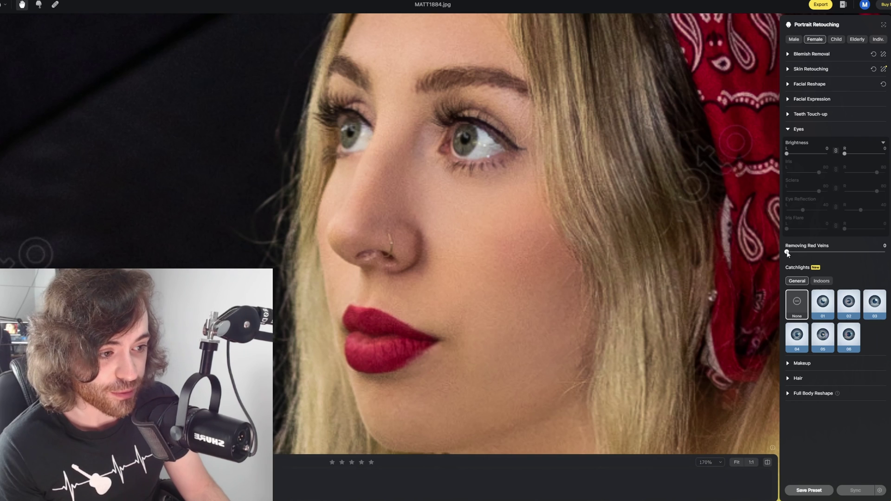
left_click_drag(625, 251, 889, 258)
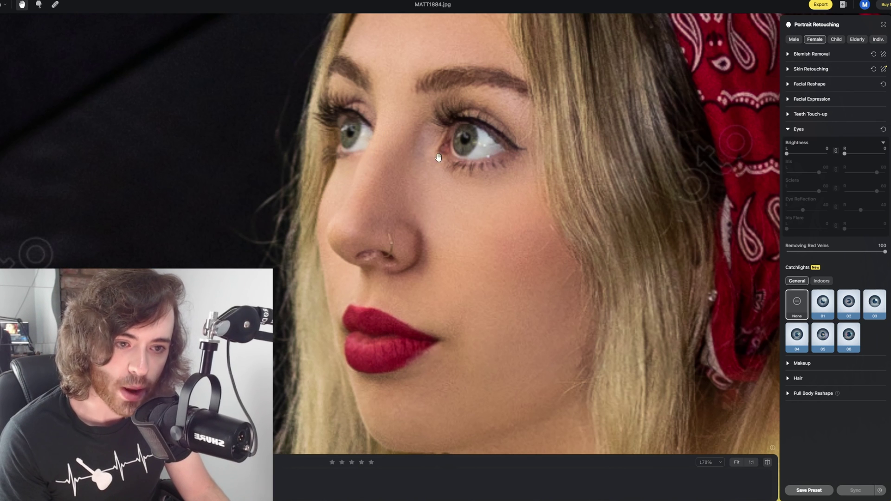
left_click_drag(885, 253, 835, 253)
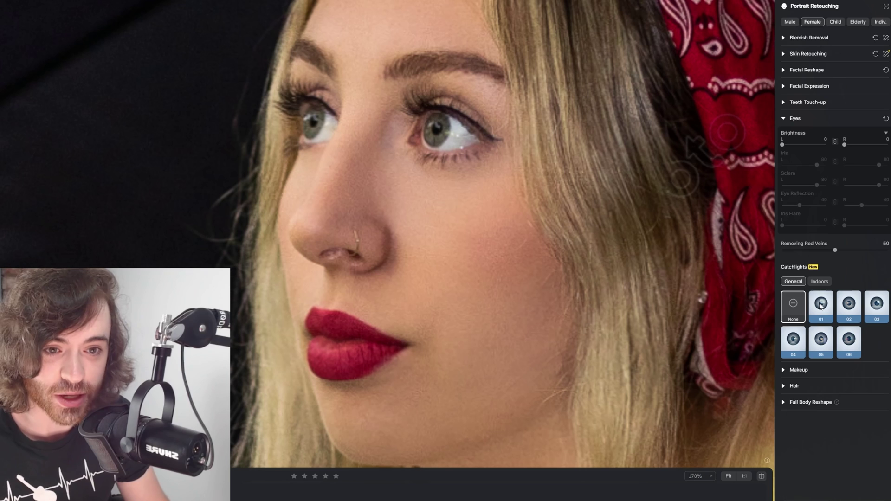
Compare catchlight styles 01 through 06 and apply style 04.
left_click(681, 212)
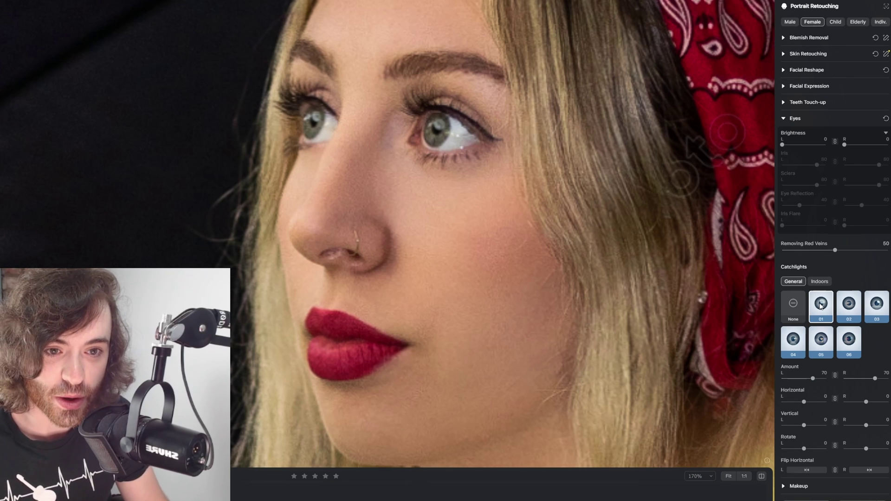
left_click(848, 305)
left_click(877, 312)
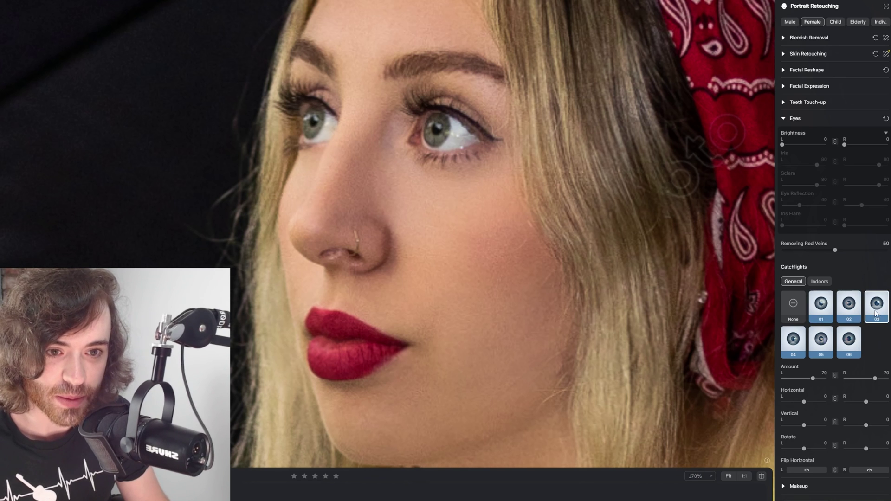
left_click(793, 347)
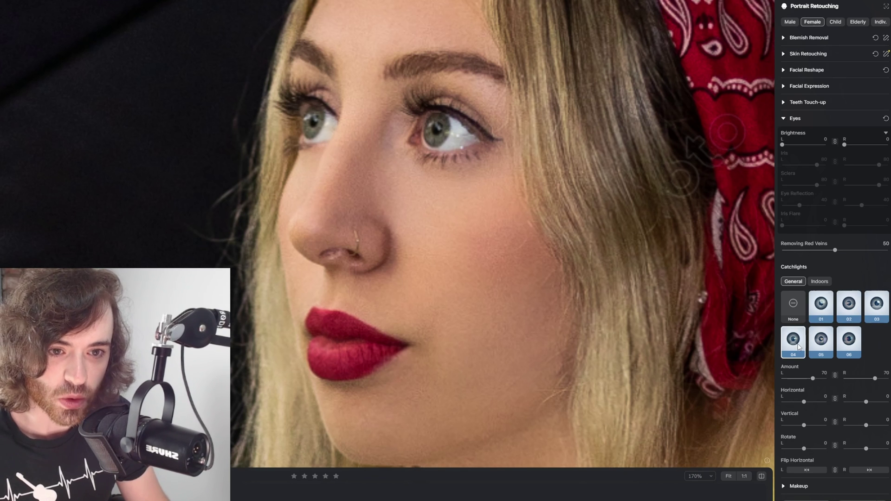
left_click(825, 345)
left_click(851, 344)
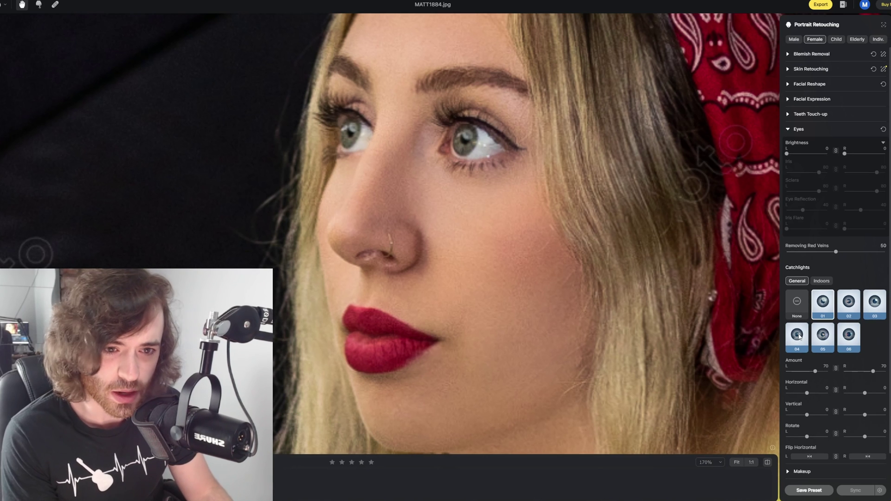
left_click(793, 339)
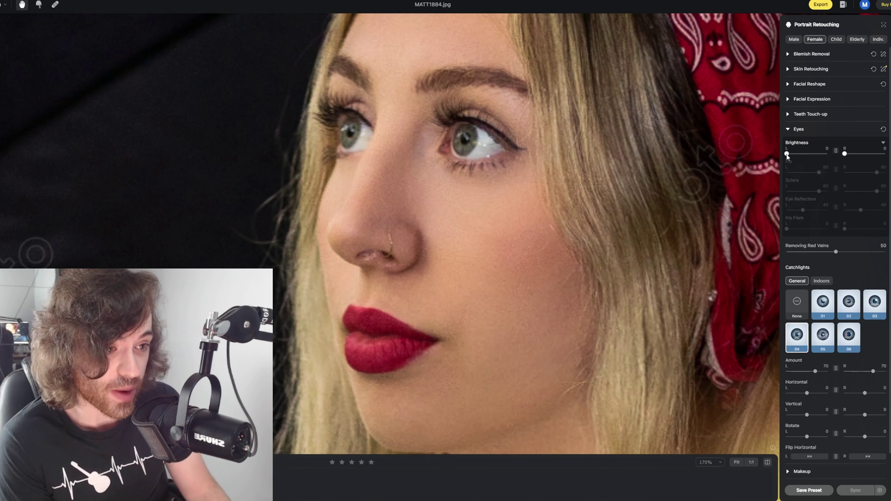
Set the linked eye Brightness L/R to about 23.
left_click_drag(787, 157, 799, 155)
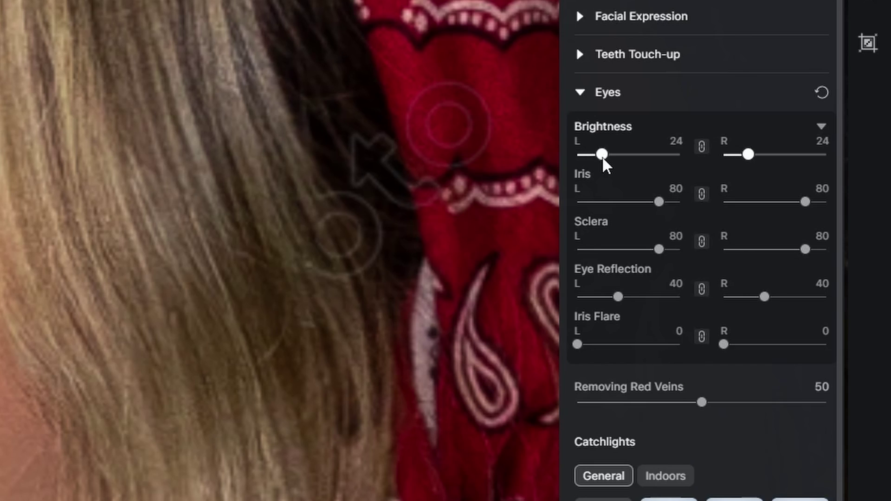
left_click_drag(608, 156, 603, 157)
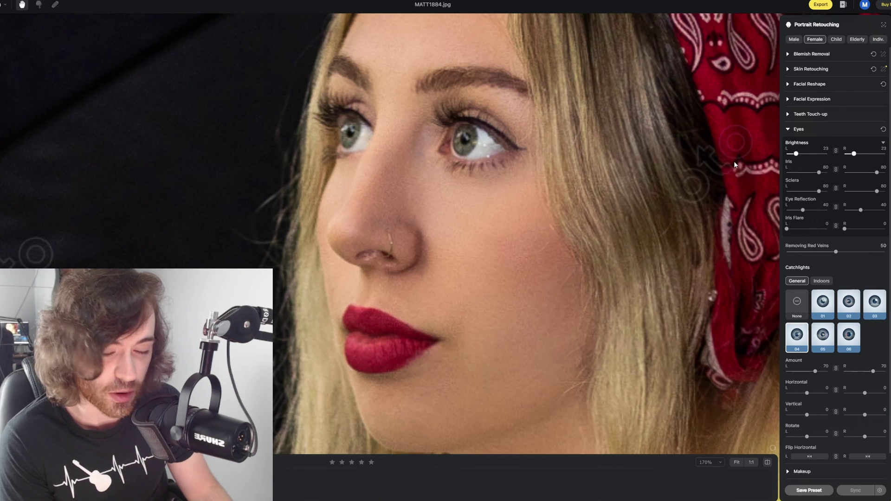
scroll(497, 167, "down", 5)
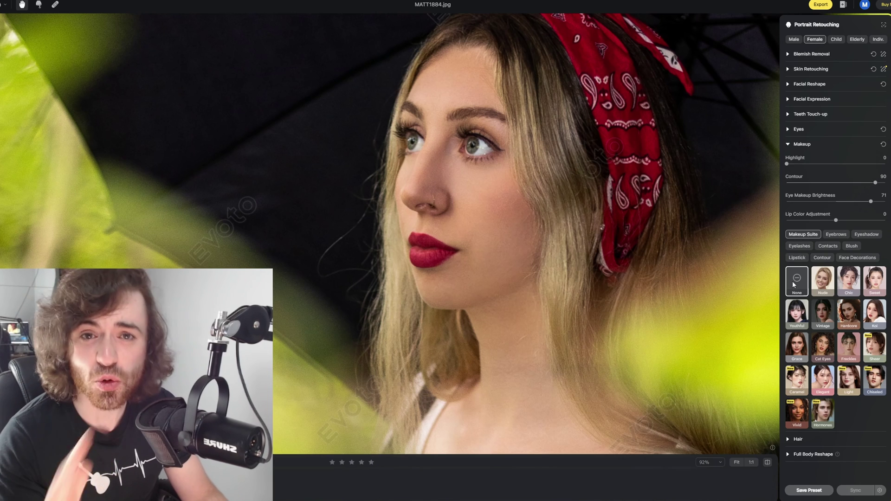
Try the Nude, Chic, Sweet, Youthful and Hardcore suites, then apply Koi at Amount 29.
left_click(822, 284)
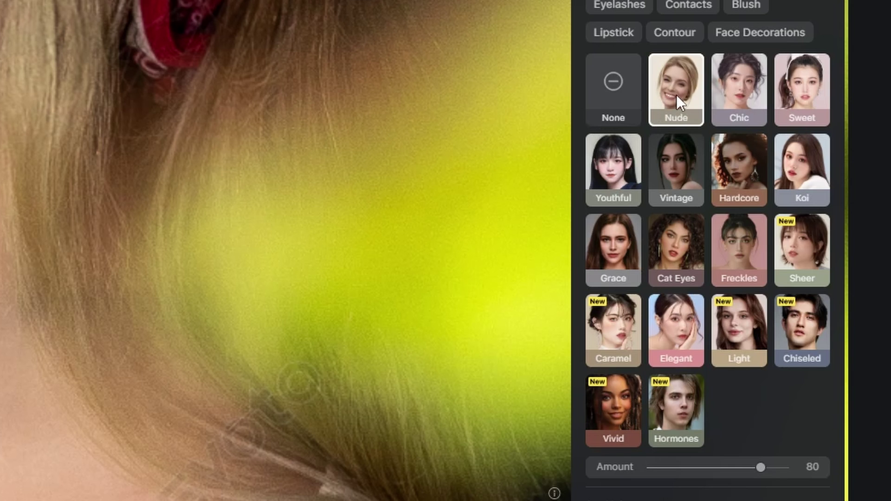
left_click(729, 89)
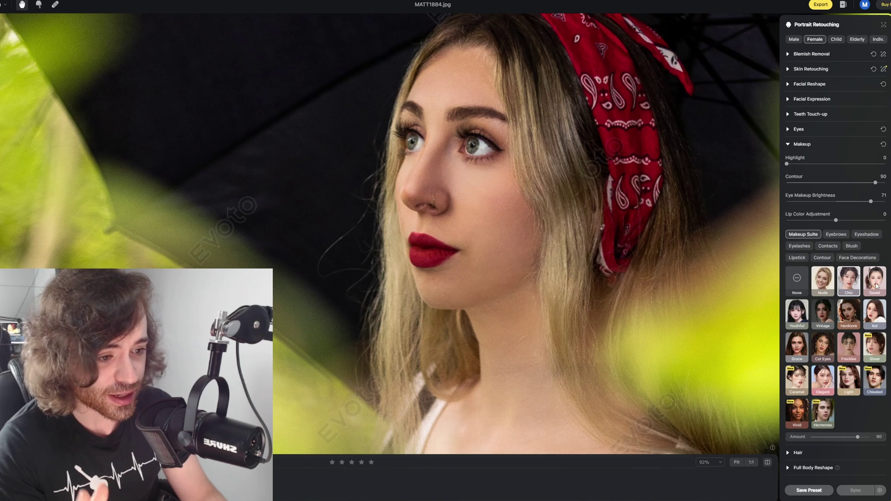
left_click(876, 286)
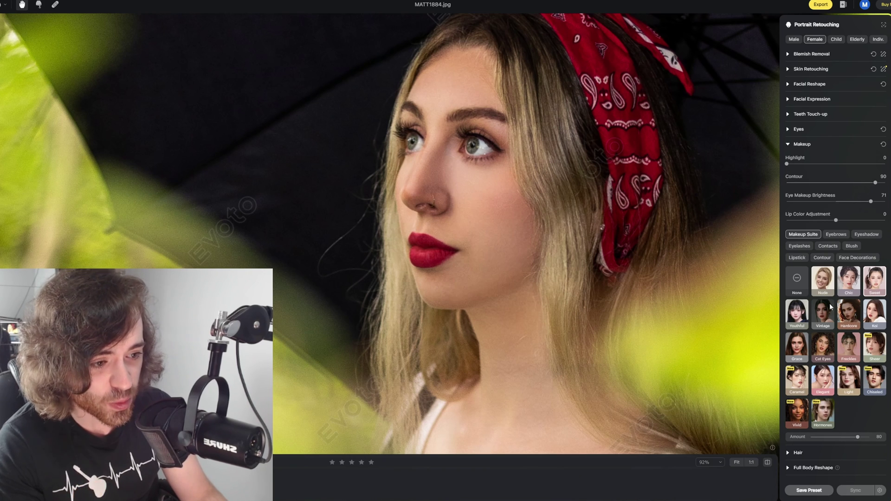
left_click(799, 310)
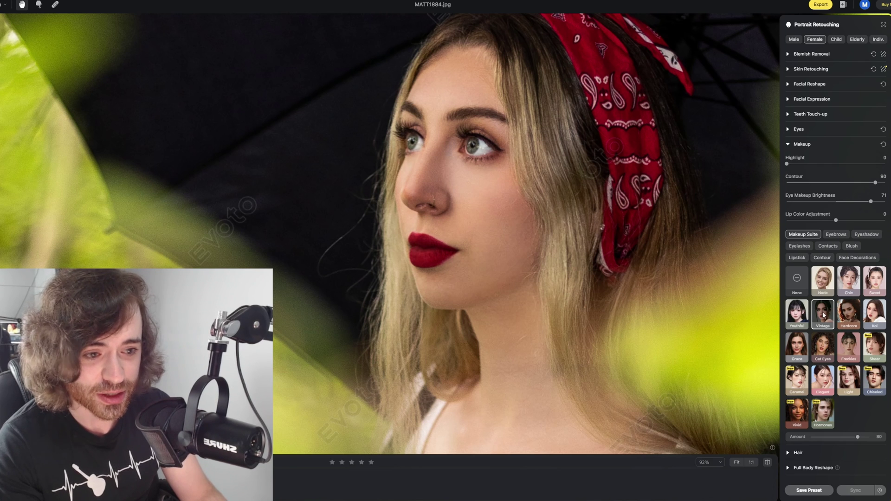
left_click(847, 314)
left_click(874, 317)
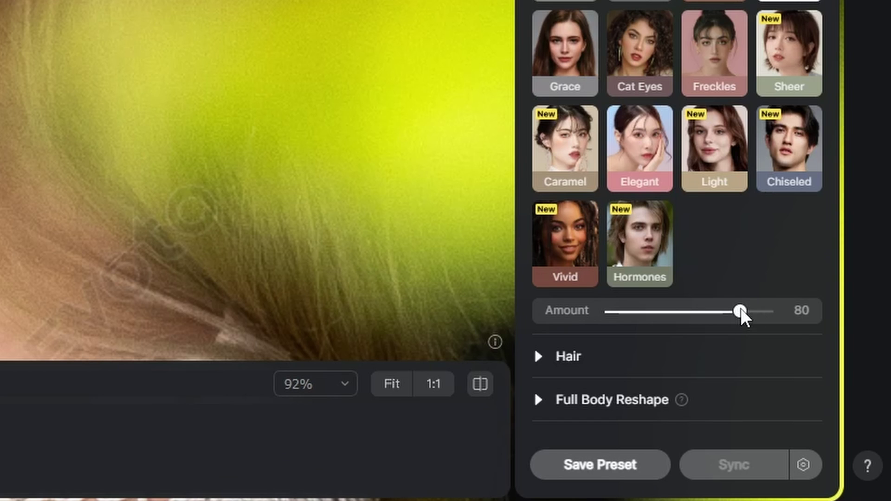
left_click_drag(740, 309, 653, 324)
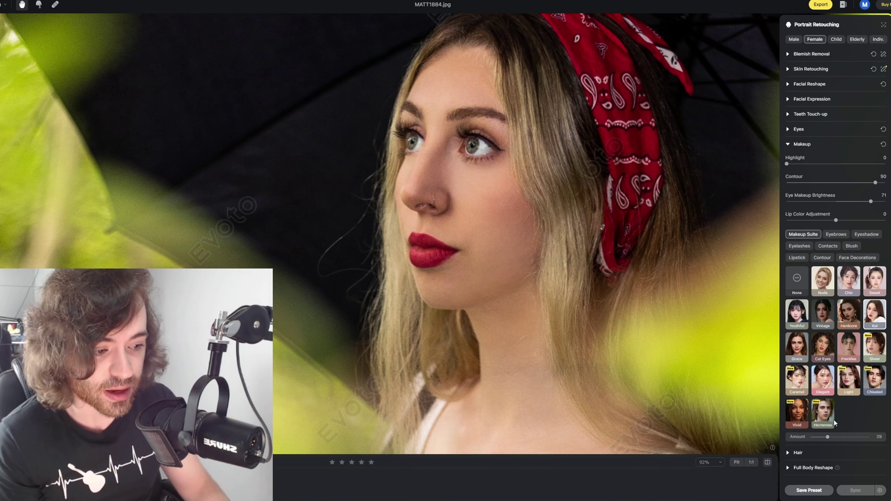
scroll(487, 115, "down", 5)
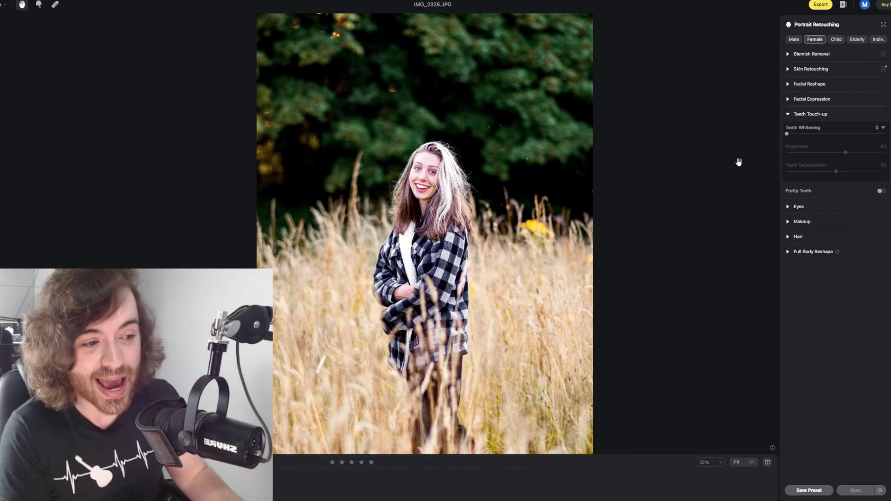
Raise Teeth Whitening to 100 so the smiling woman's teeth are fully whitened.
scroll(414, 201, "up", 7)
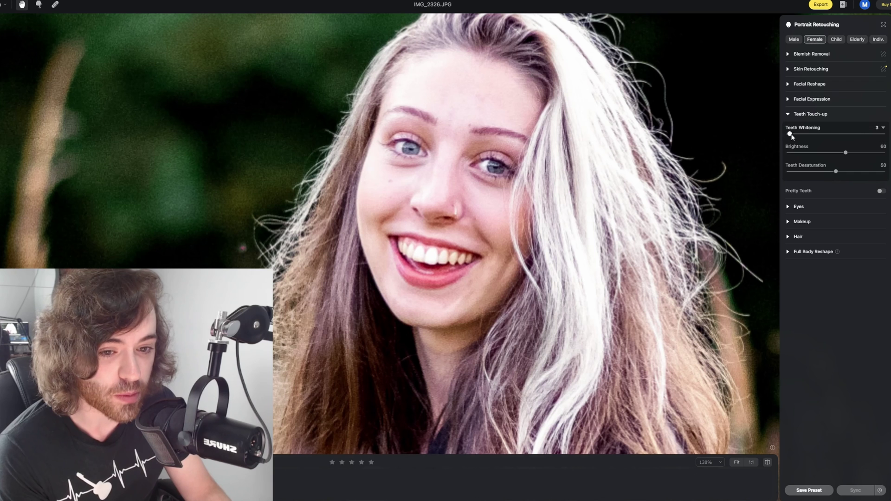
left_click_drag(557, 126, 824, 126)
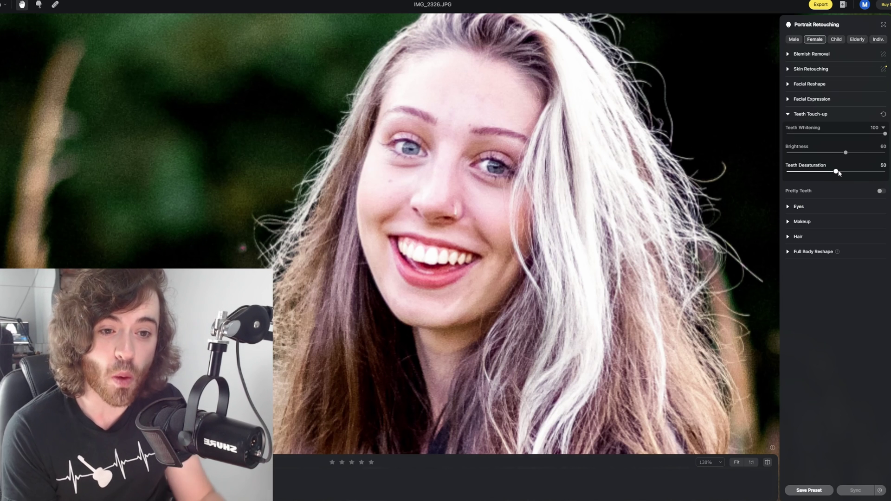
scroll(412, 200, "down", 5)
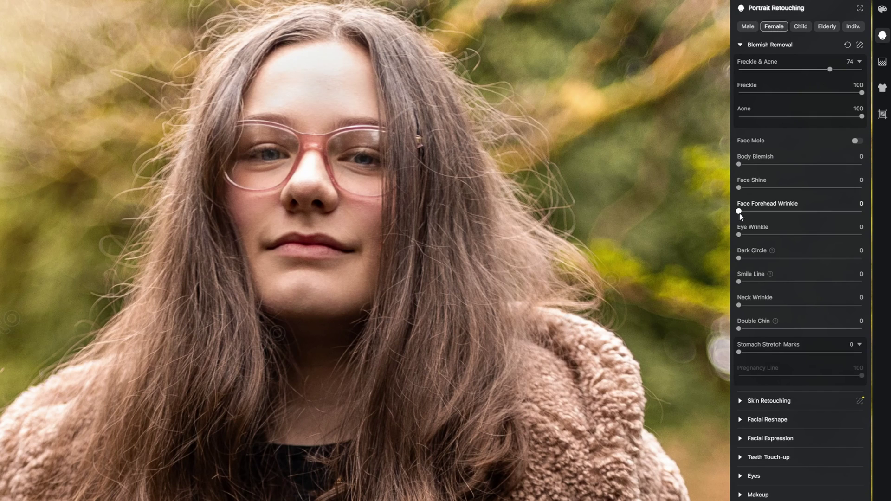
In Facial Reshape, narrow her face to -50 and slim her jaw to -59.
left_click(768, 400)
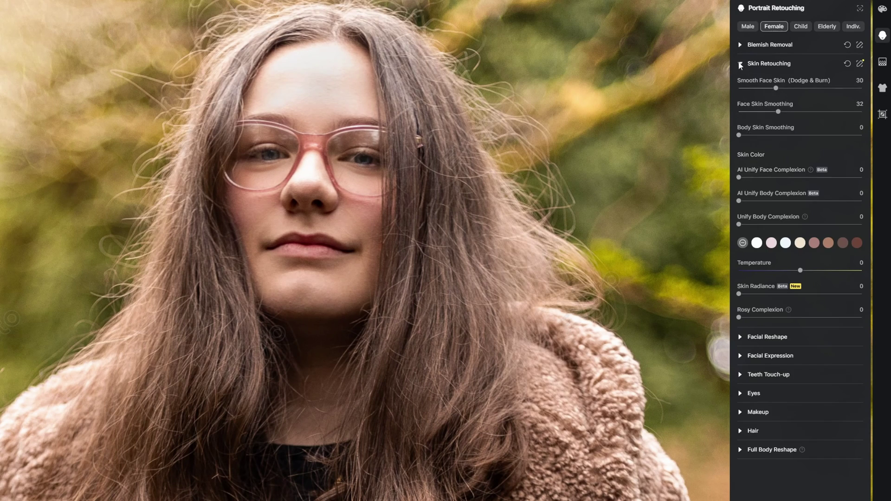
left_click(765, 336)
left_click_drag(764, 142, 751, 142)
left_click_drag(763, 212, 753, 213)
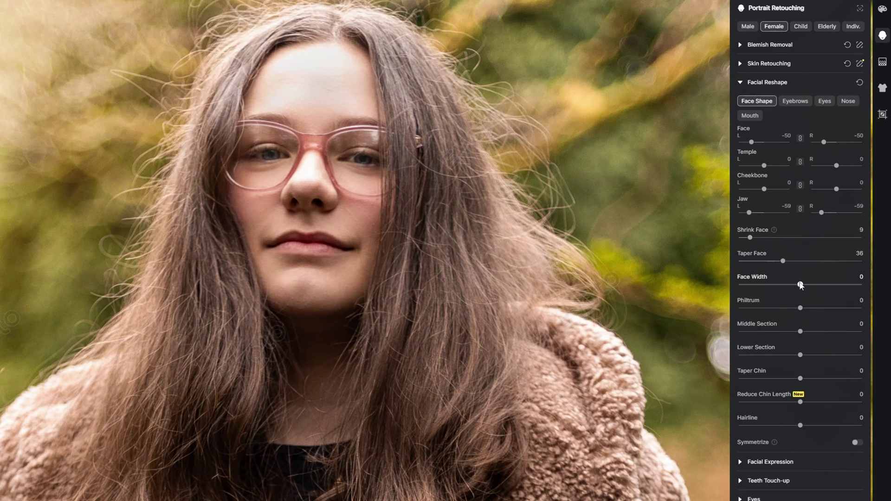
Work through the eye, makeup and hair adjustment panels.
left_click(741, 499)
left_click(757, 431)
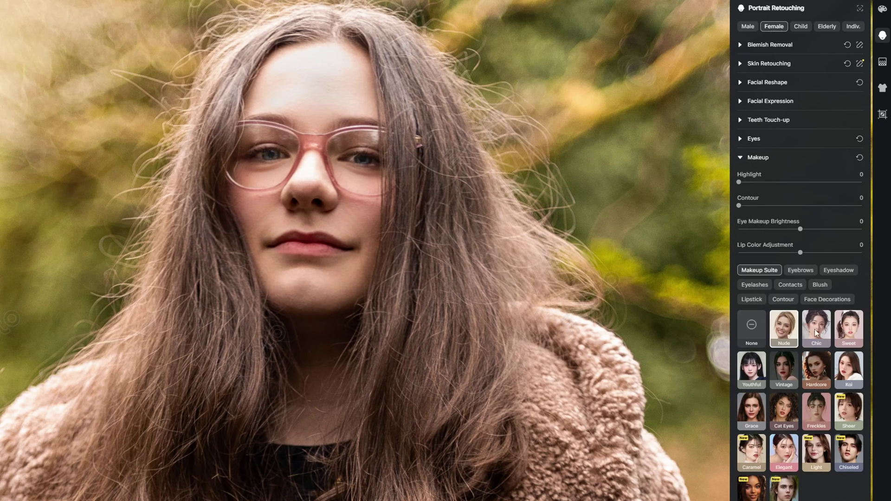
left_click(757, 158)
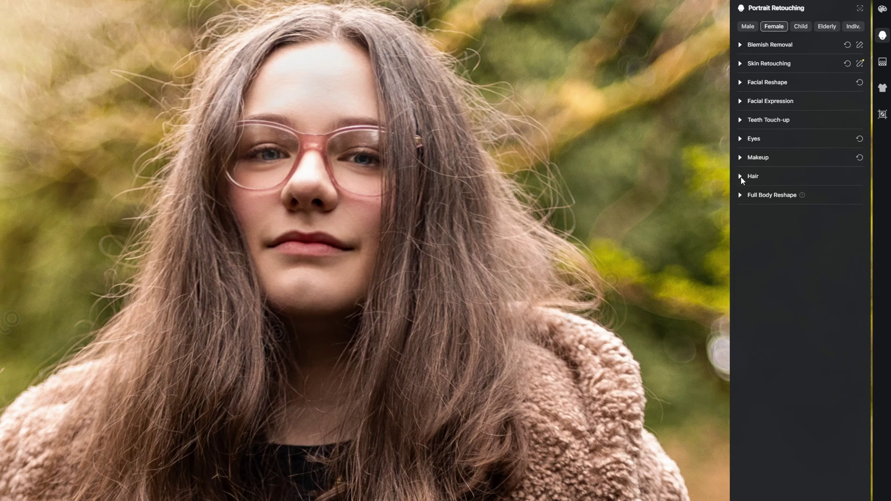
left_click(752, 176)
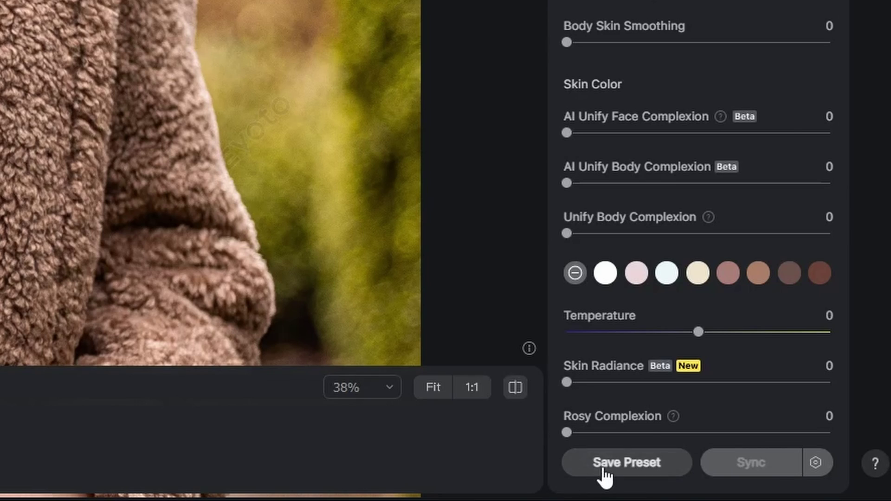
Save the retouching as Portrait Retouching preset 'model 1' in a new Model group.
left_click(605, 473)
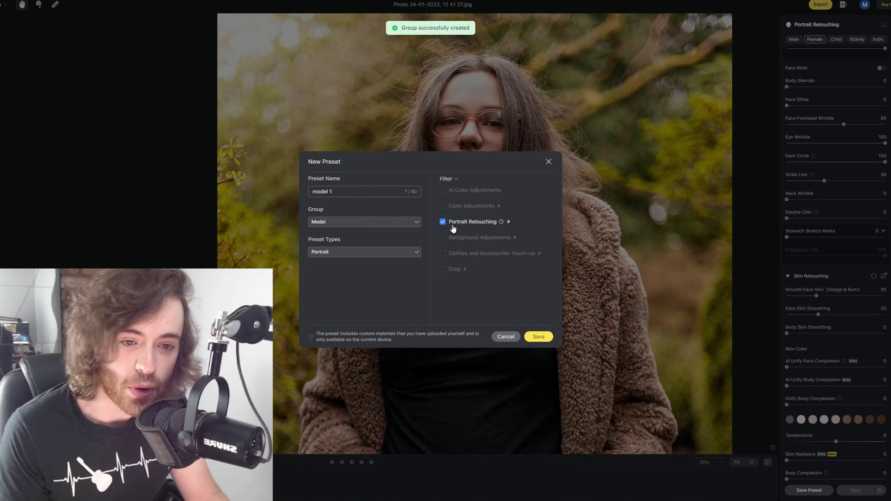
left_click(538, 336)
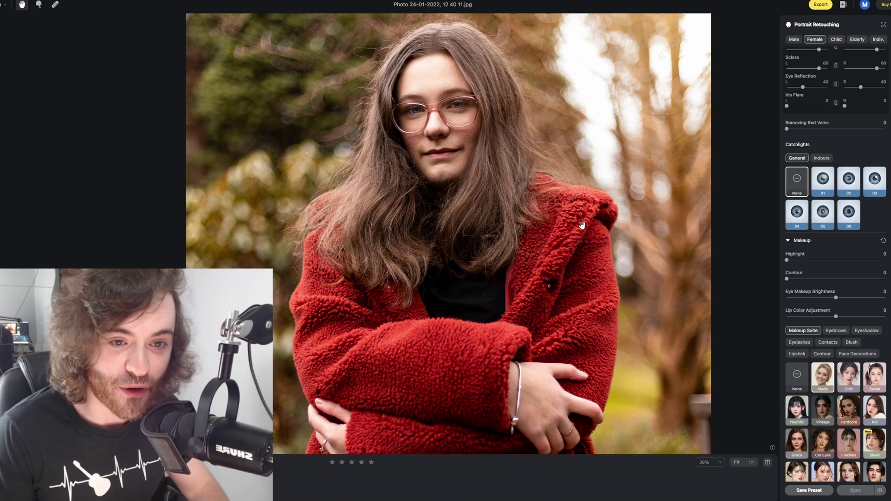
Step three photos ahead to 0Z0A3080.jpg and zoom in centred on her face.
key("Left")
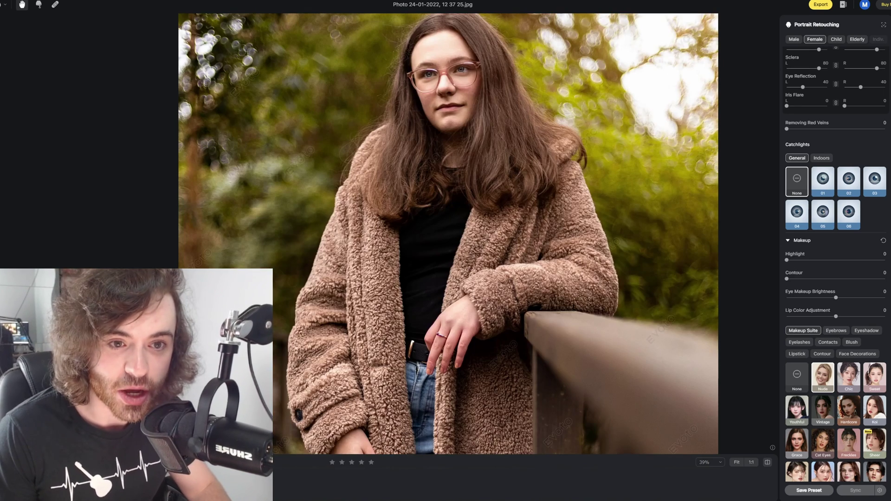
key("Left")
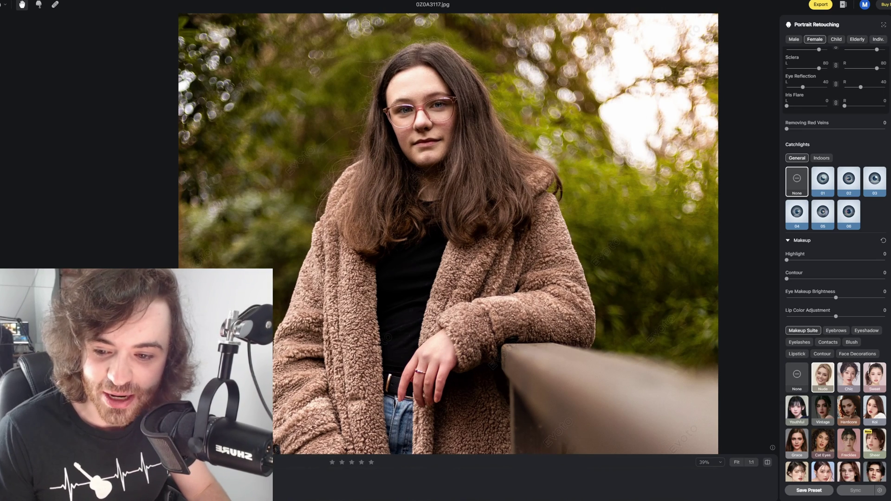
key("Left")
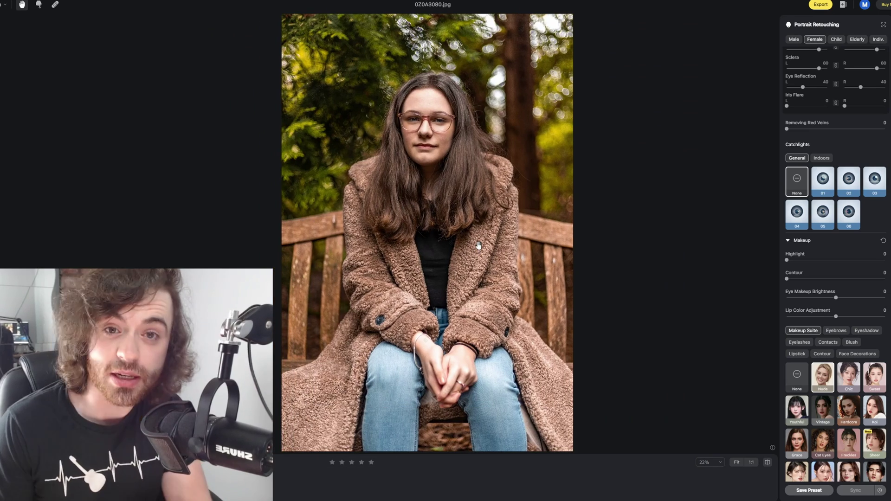
scroll(393, 160, "up", 5)
left_click_drag(398, 160, 429, 243)
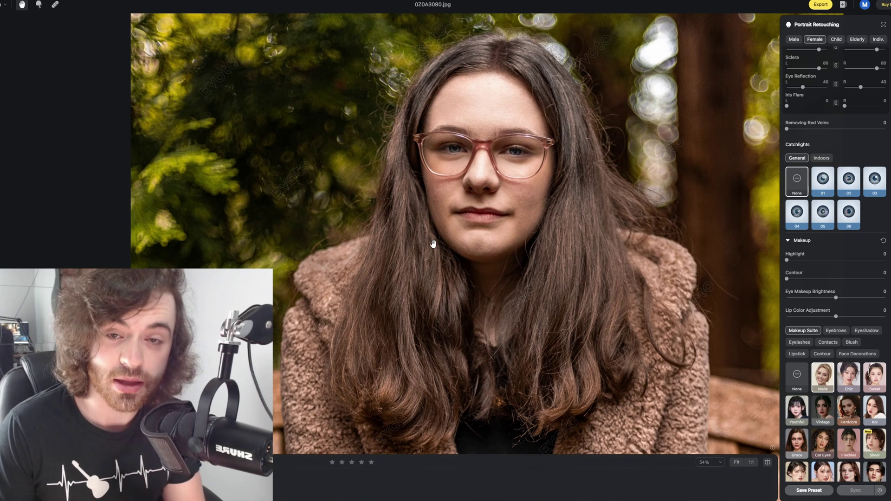
Compare the retouched bench portrait with its original before moving to MATT3421.CR3.
left_click(433, 244)
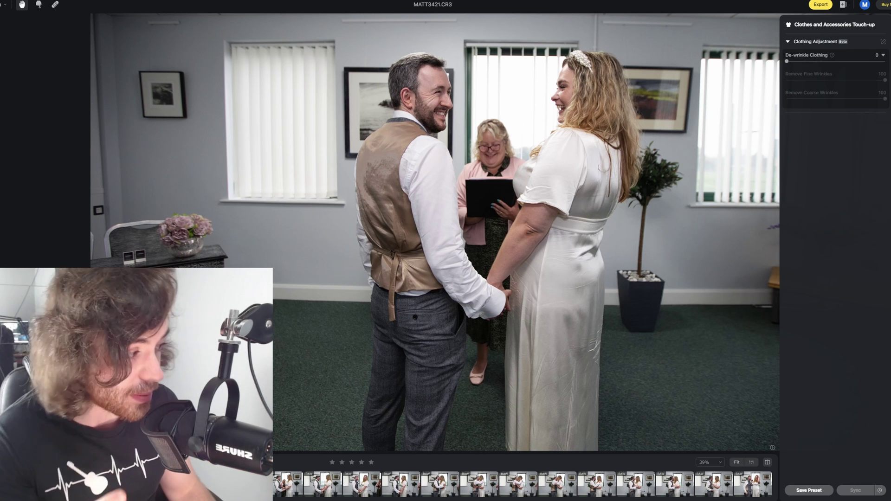
scroll(559, 250, "up", 3)
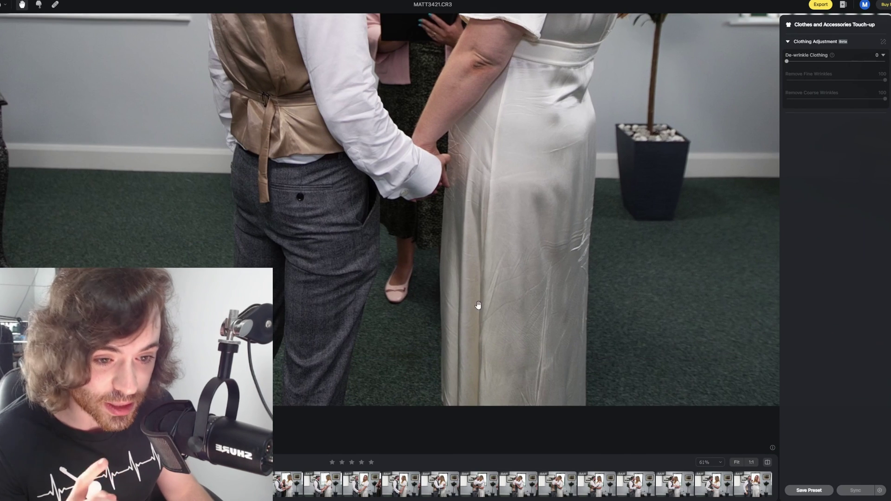
Set De-wrinkle Clothing to 100 on the bride's satin dress.
scroll(552, 328, "up", 3)
scroll(558, 272, "up", 10)
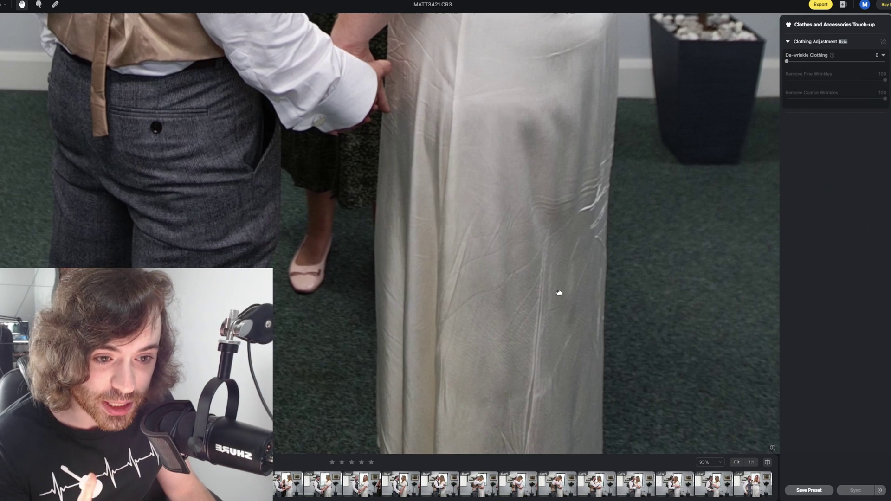
scroll(565, 275, "up", 5)
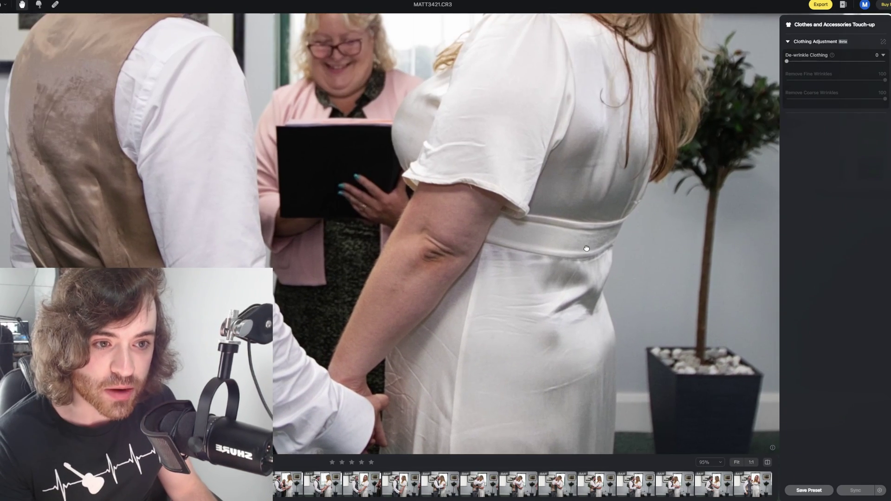
scroll(622, 258, "down", 5)
scroll(716, 255, "down", 3)
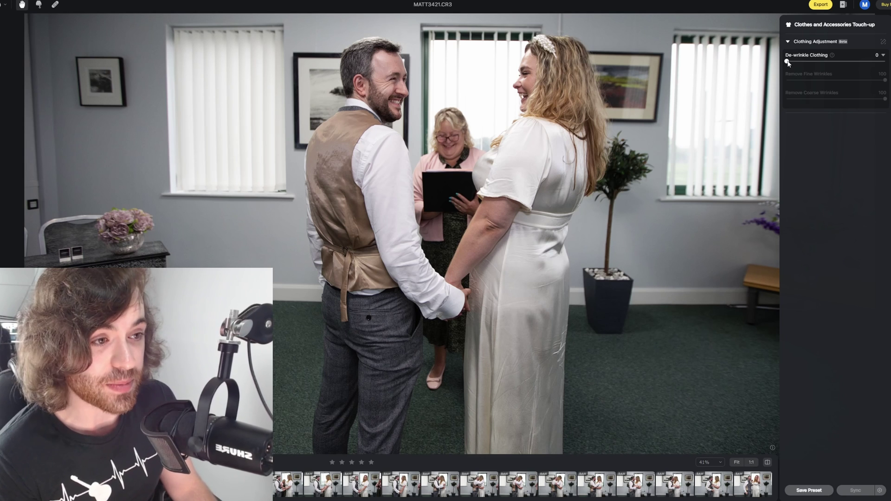
left_click_drag(787, 63, 884, 61)
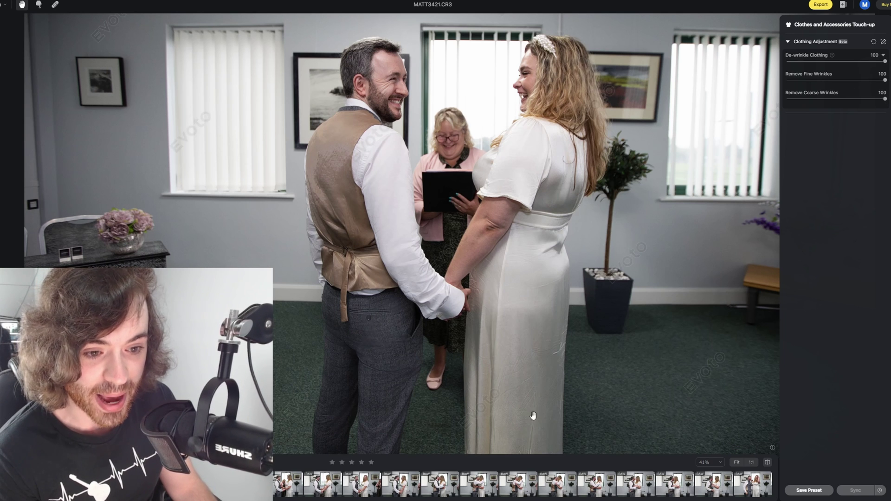
Inspect the smoothed dress and groom's trousers up close, then go to MATT3420.CR3.
scroll(543, 398, "up", 3)
scroll(562, 360, "up", 3)
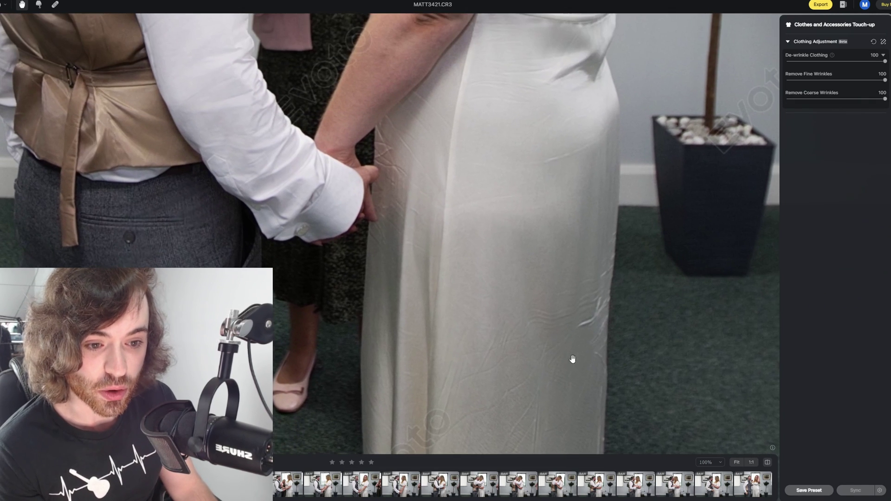
scroll(718, 312, "down", 2)
scroll(701, 268, "down", 2)
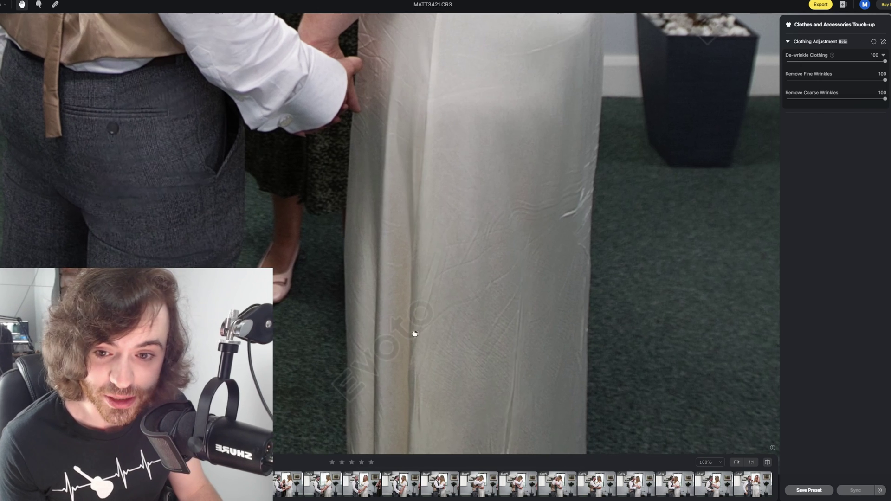
left_click_drag(413, 332, 493, 314)
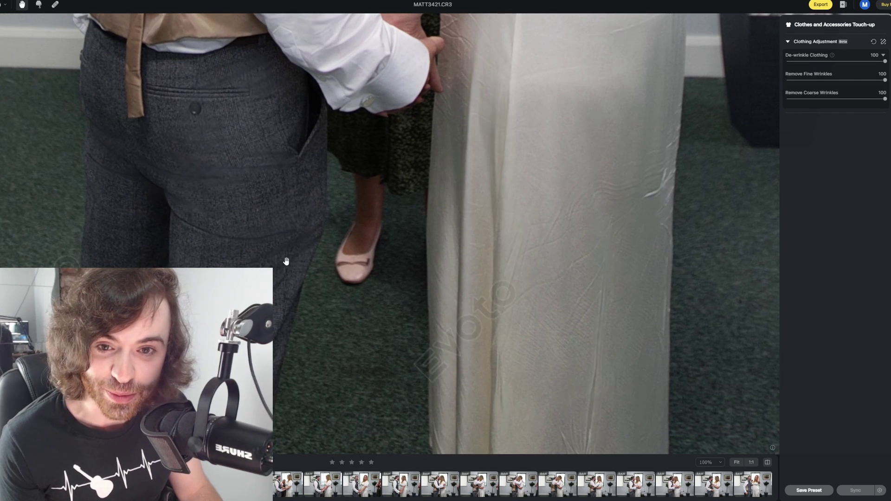
scroll(449, 199, "down", 5)
key("Left")
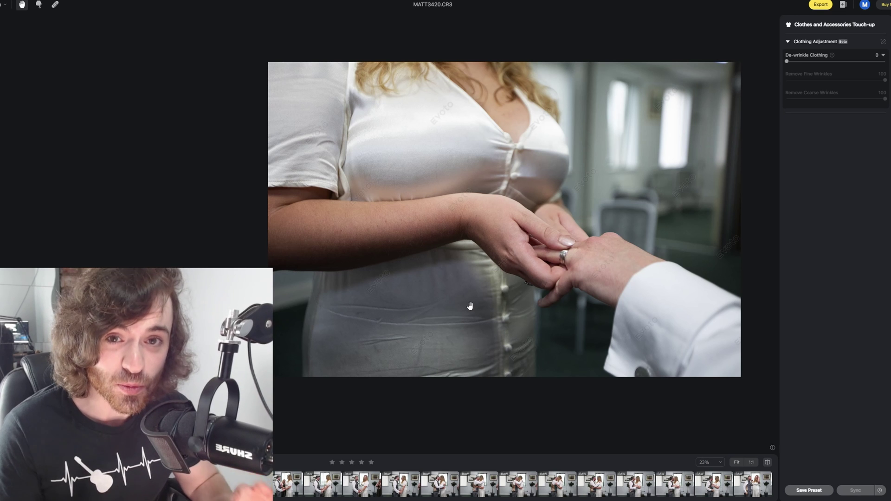
De-wrinkle the bride's dress in MATT3420.CR3 at 100, then zoom back out.
scroll(469, 306, "up", 3)
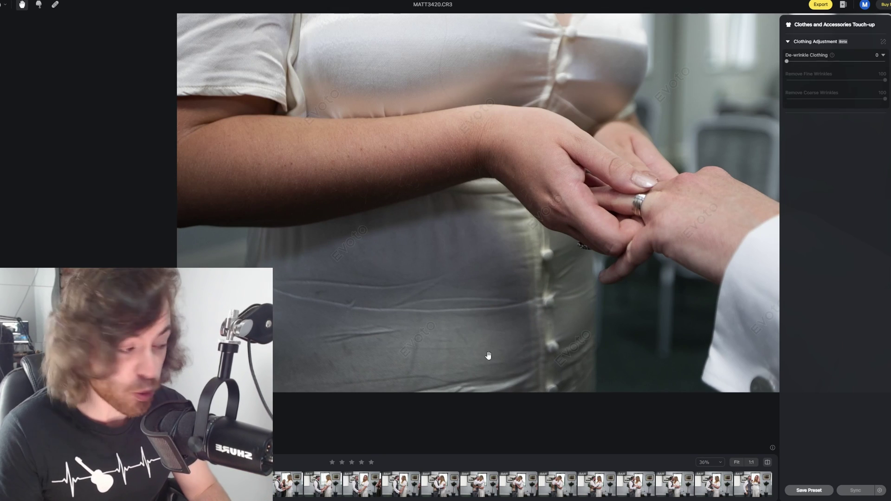
scroll(531, 340, "left", 3)
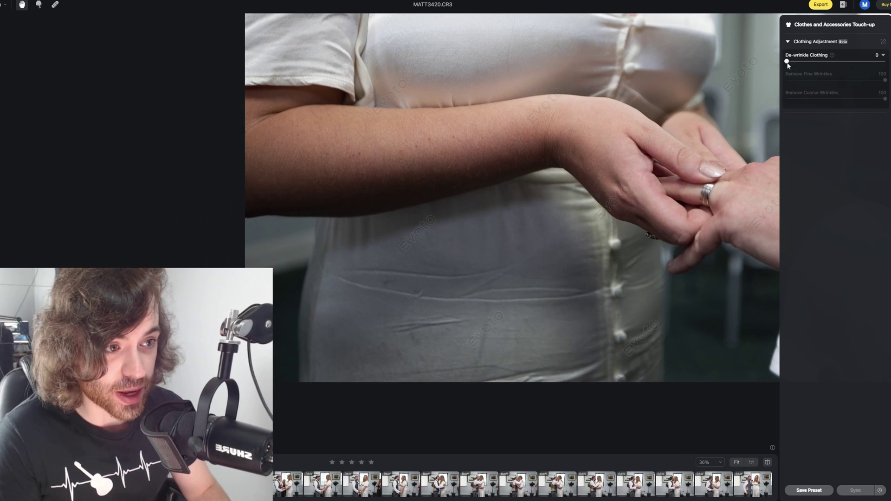
left_click_drag(787, 62, 885, 61)
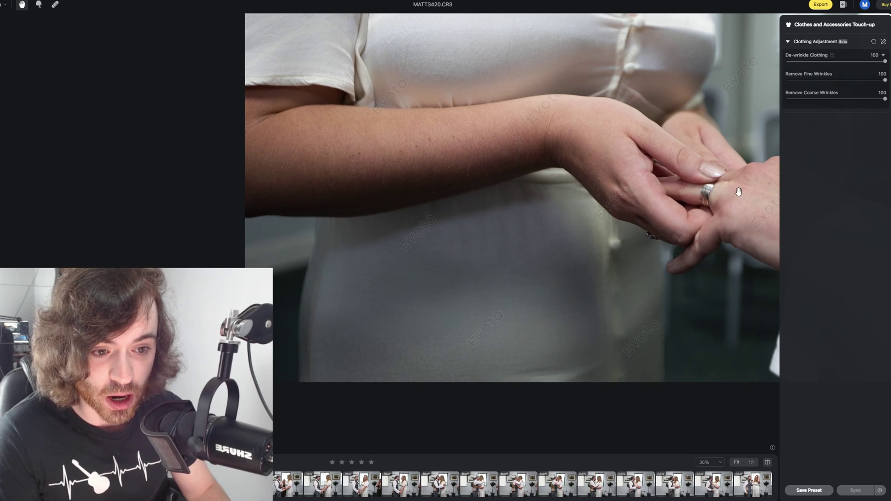
scroll(571, 252, "down", 3)
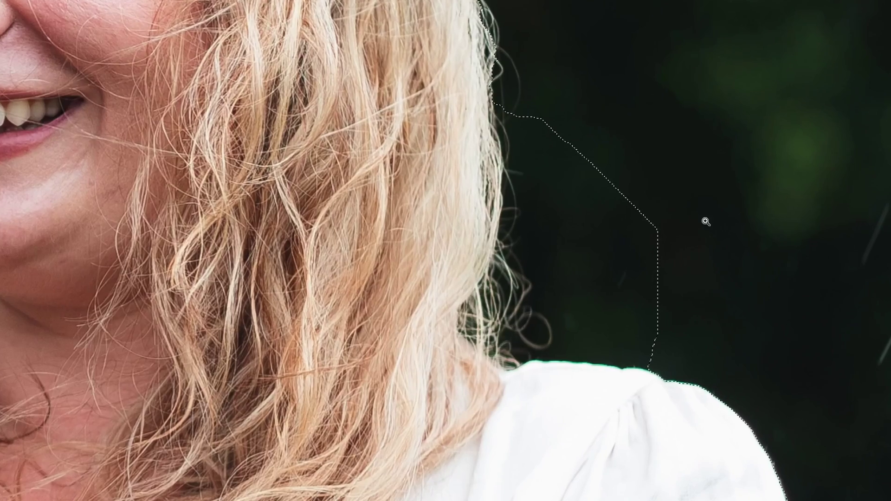
Trim the cut-out around the bride's hair, apply the Transparent backdrop, then advance to MATT4757.jpg.
mouse_move(650, 208)
left_mouse_down()
mouse_move(548, 342)
mouse_move(547, 255)
left_mouse_up()
scroll(203, 100, "up", 10)
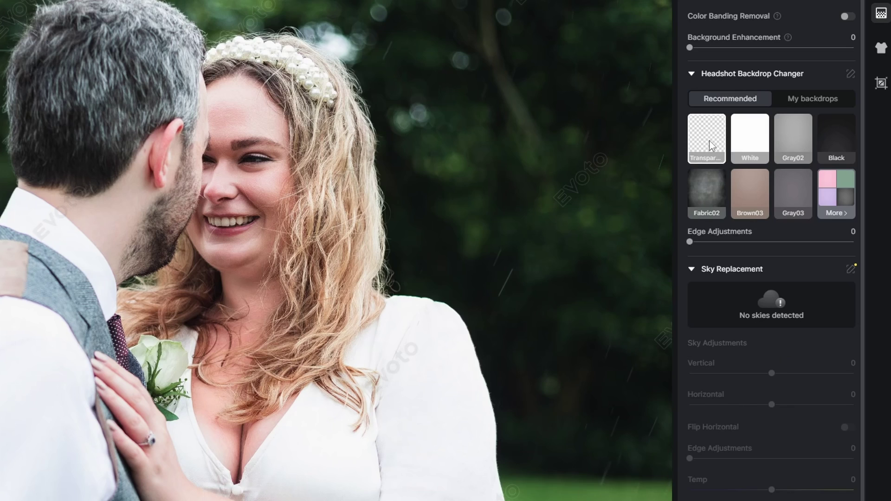
left_click(799, 146)
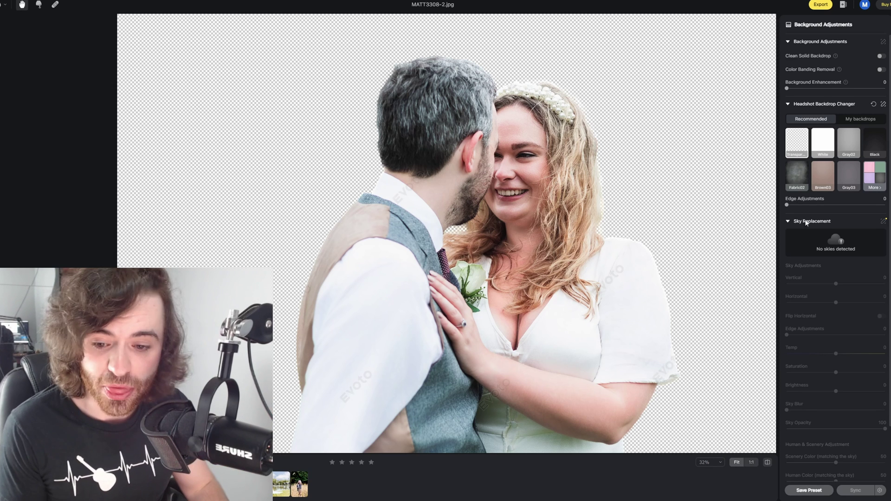
key("Right")
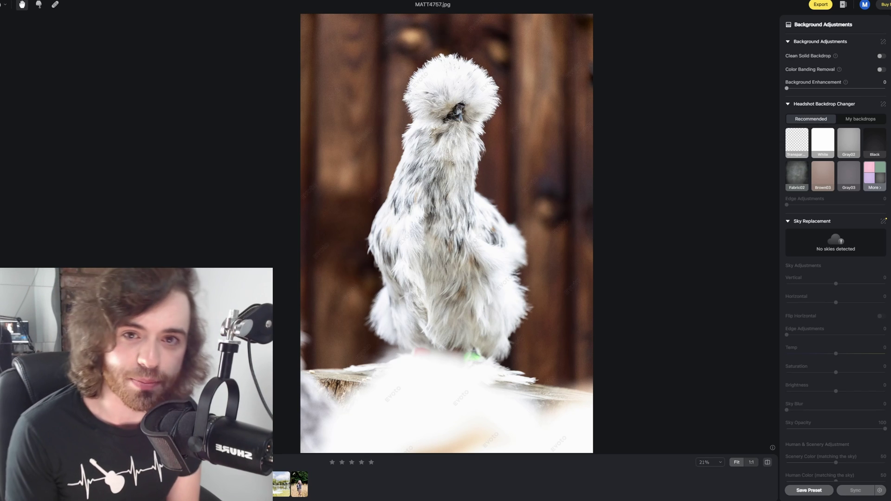
Try the Fabric02 backdrop, then choose blue Gradient01 from the full backdrop list.
left_click(797, 175)
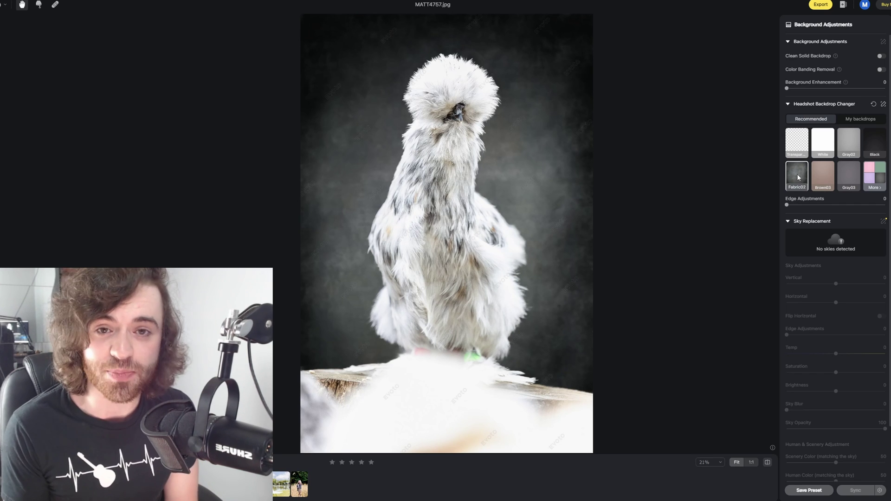
left_click(874, 177)
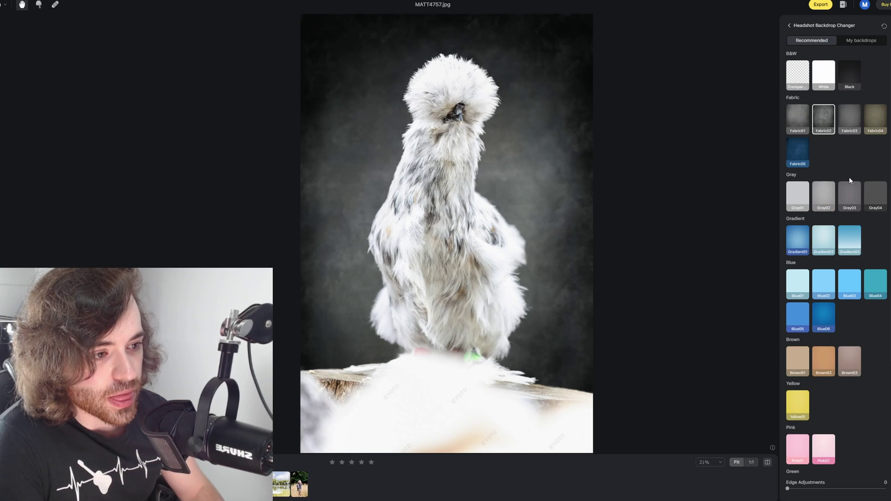
scroll(861, 203, "down", 4)
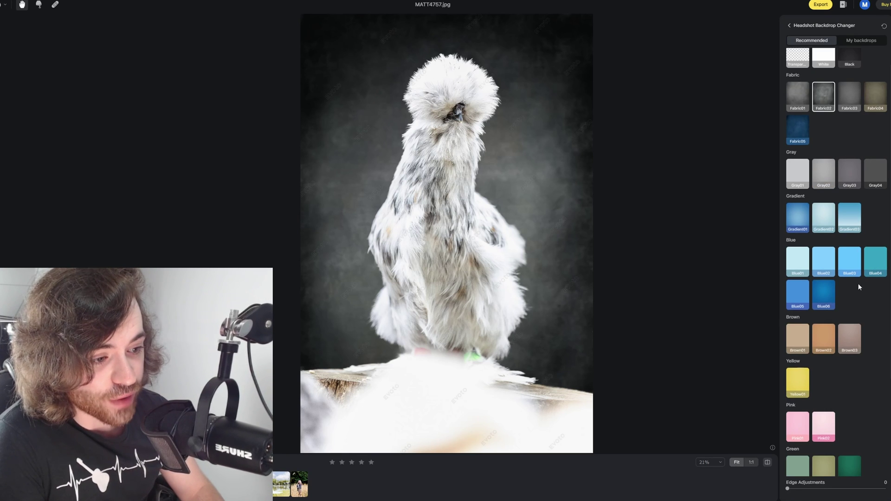
scroll(828, 355, "down", 2)
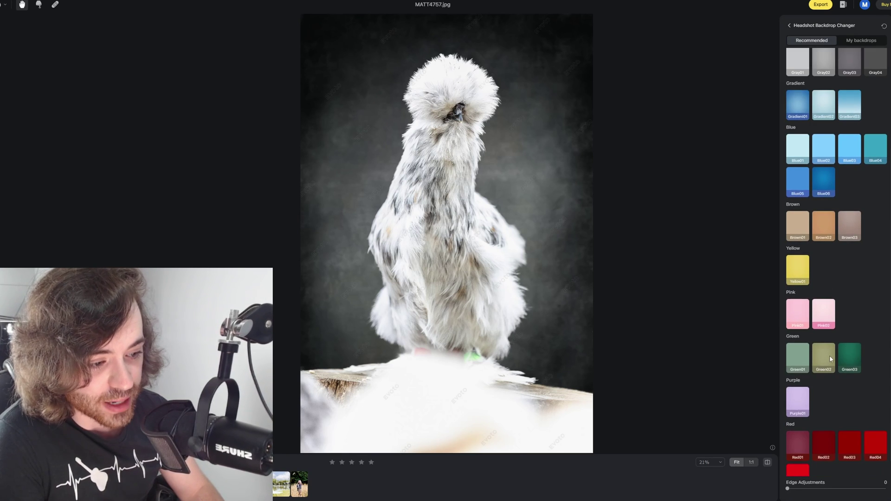
scroll(830, 353, "up", 6)
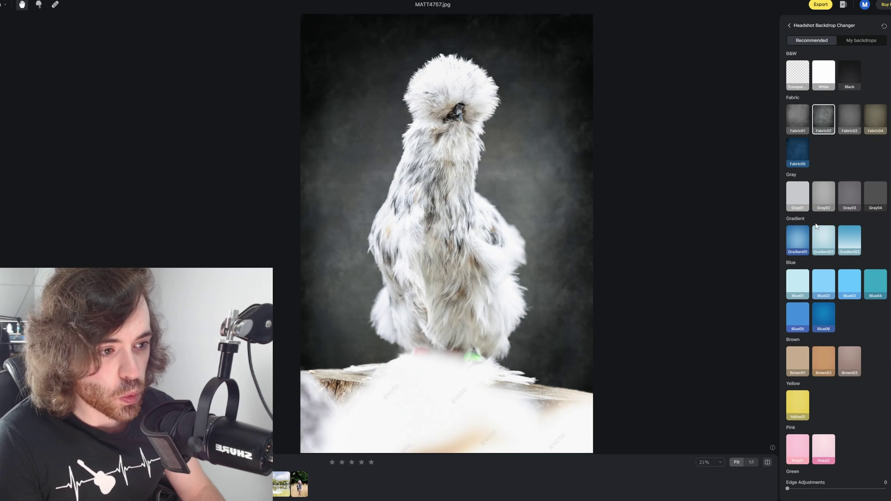
left_click(793, 240)
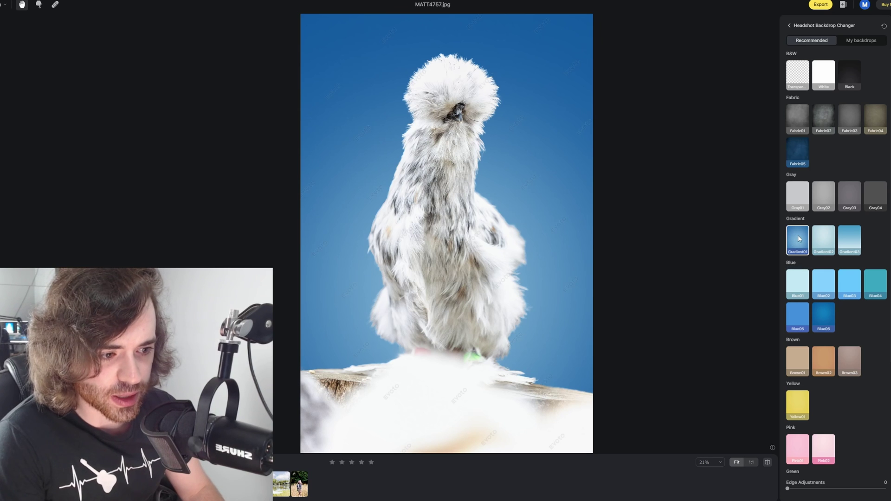
left_click(822, 284)
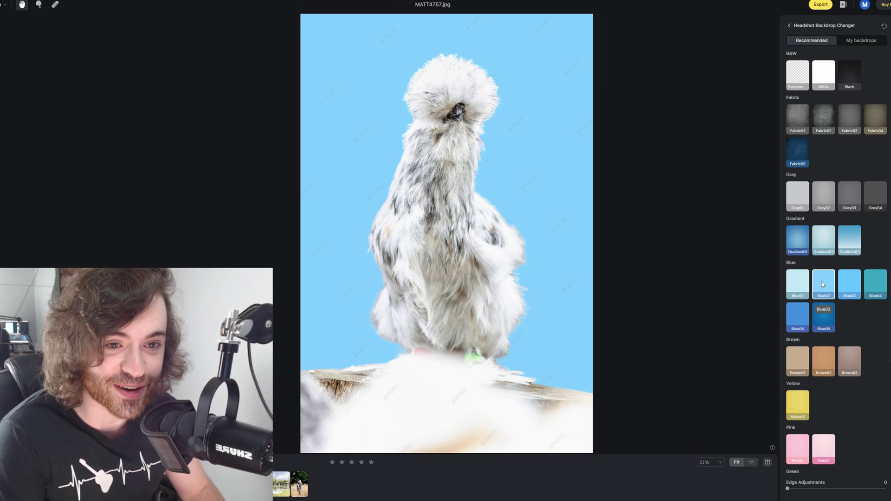
left_click(822, 122)
left_click(852, 122)
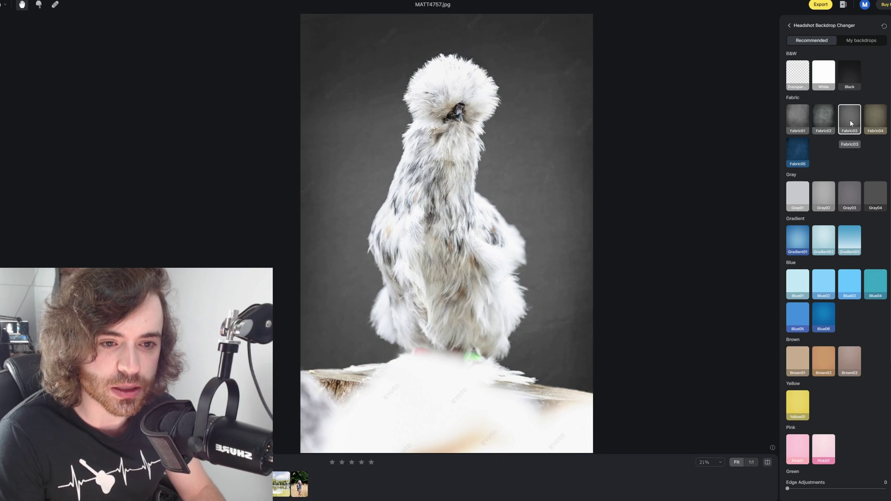
left_click(798, 122)
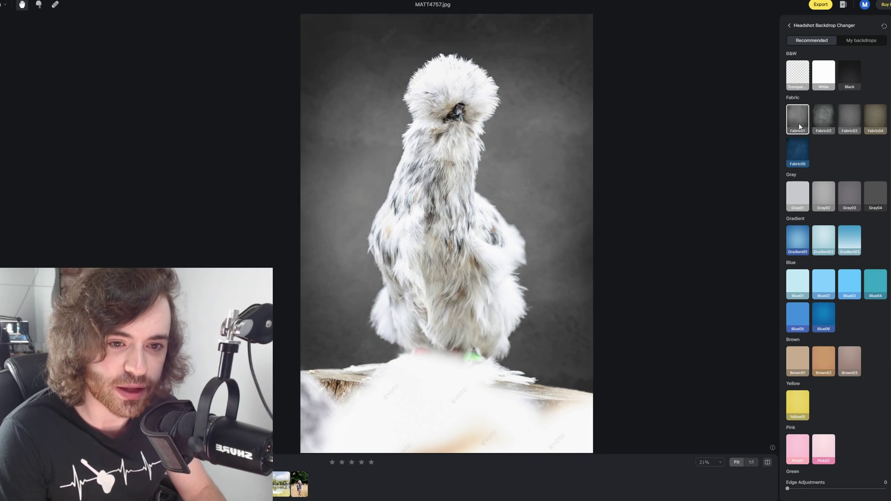
left_click(818, 115)
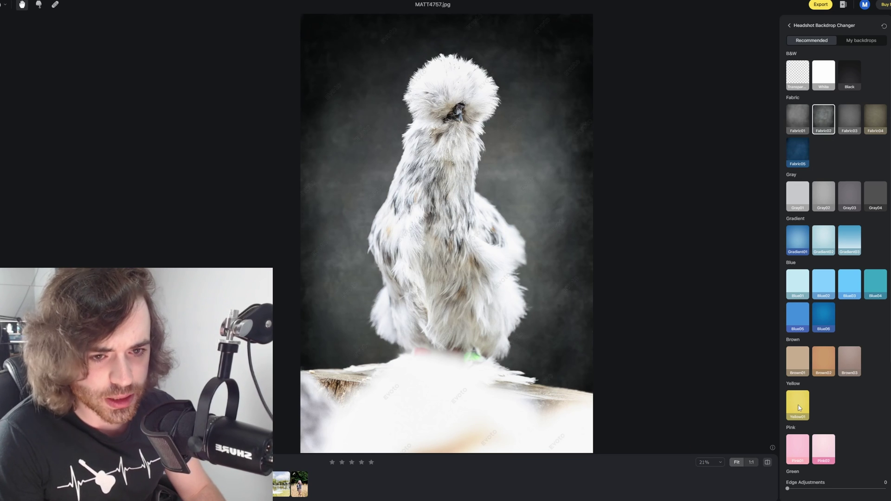
left_click(798, 408)
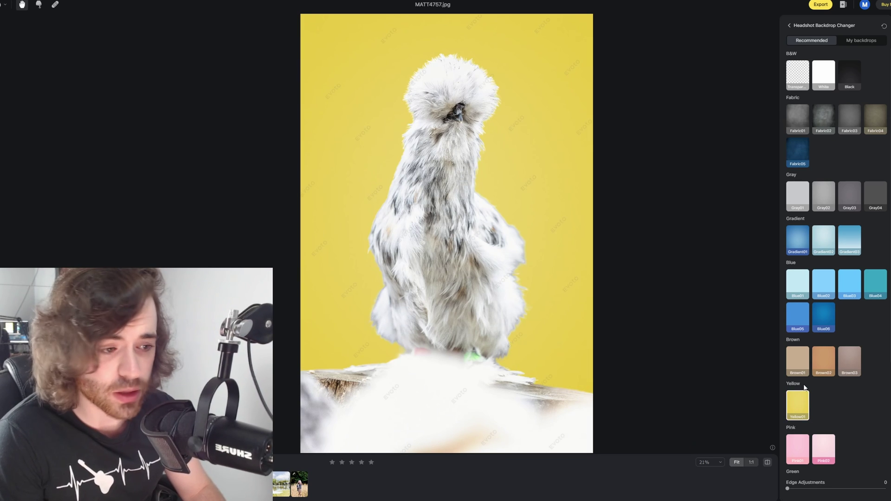
left_click(796, 243)
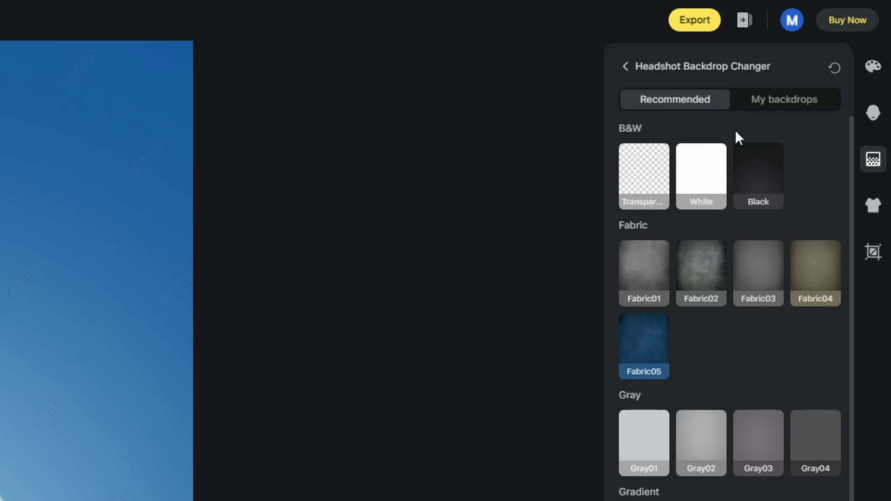
left_click(774, 104)
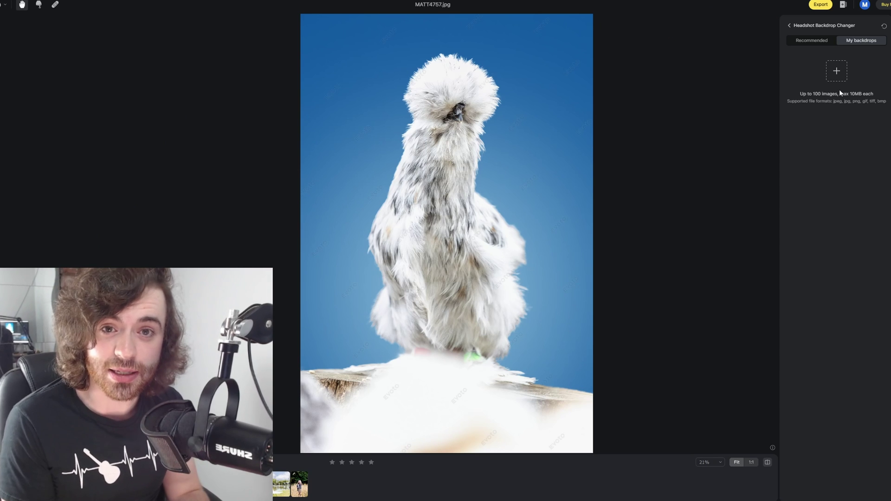
left_click(810, 41)
scroll(818, 325, "down", 3)
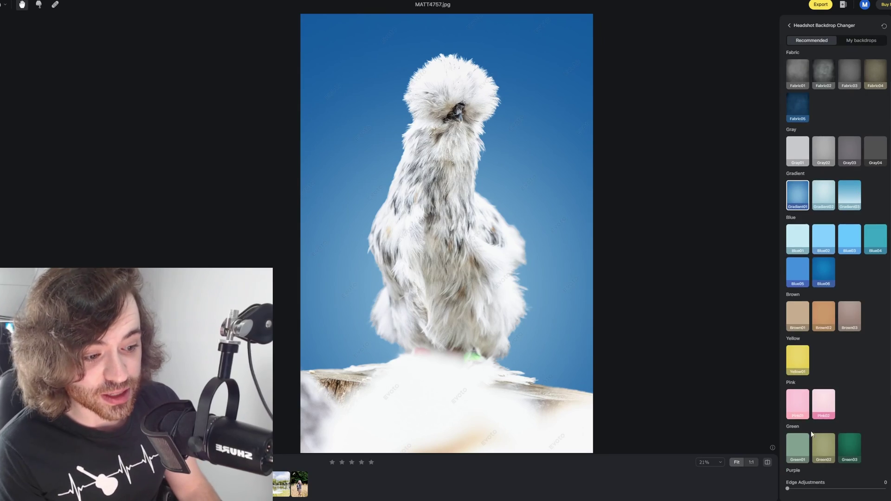